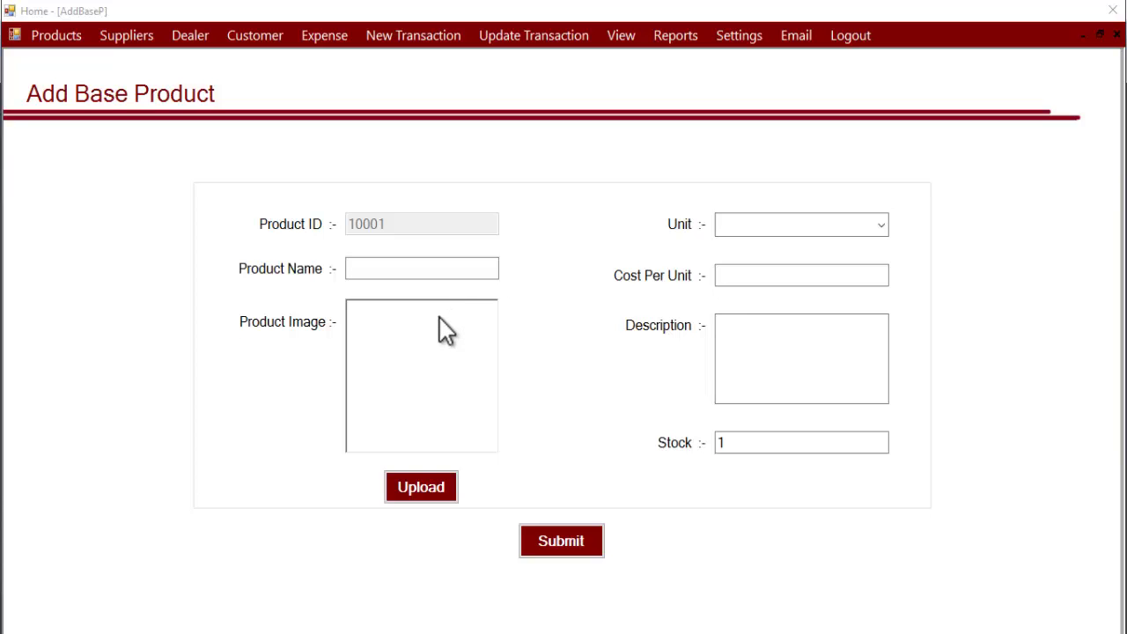
- Name the new base product Milk and upload milk.jpg from the dairy folder as its image
{"action": "left_click", "coordinate": [373, 273]}
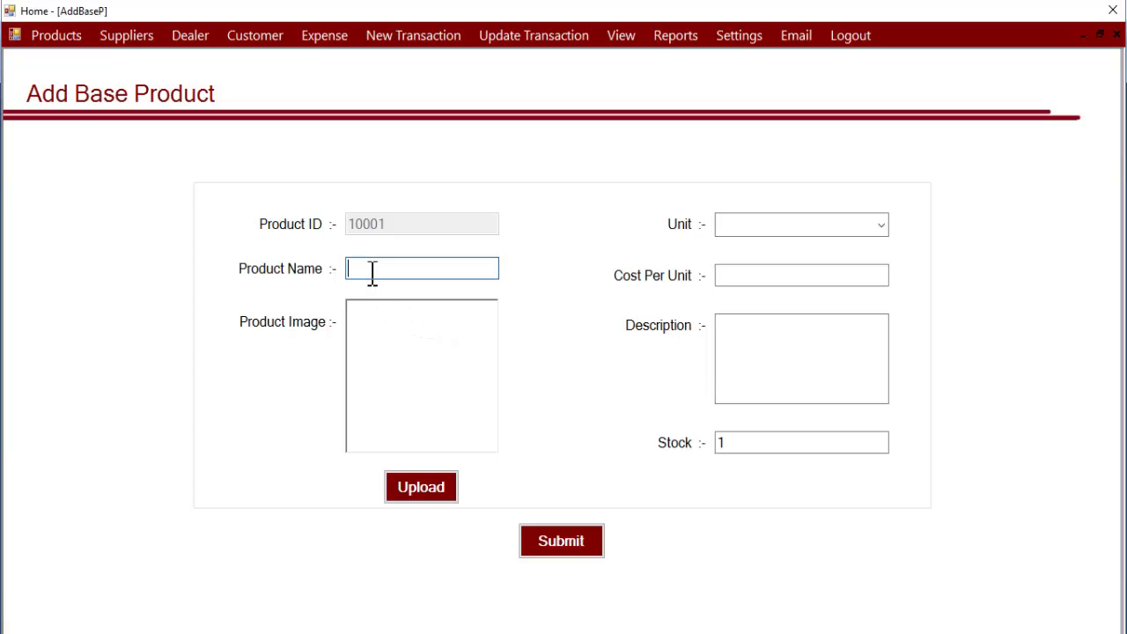
{"action": "type", "text": "Milk"}
{"action": "left_click", "coordinate": [423, 493]}
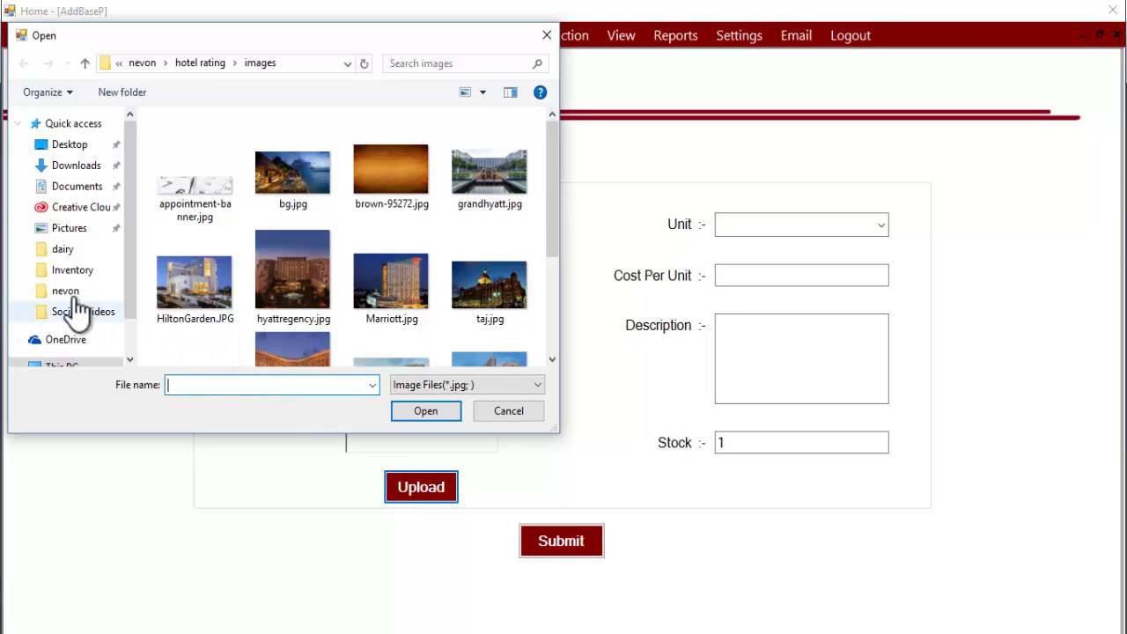
{"action": "left_click", "coordinate": [62, 251]}
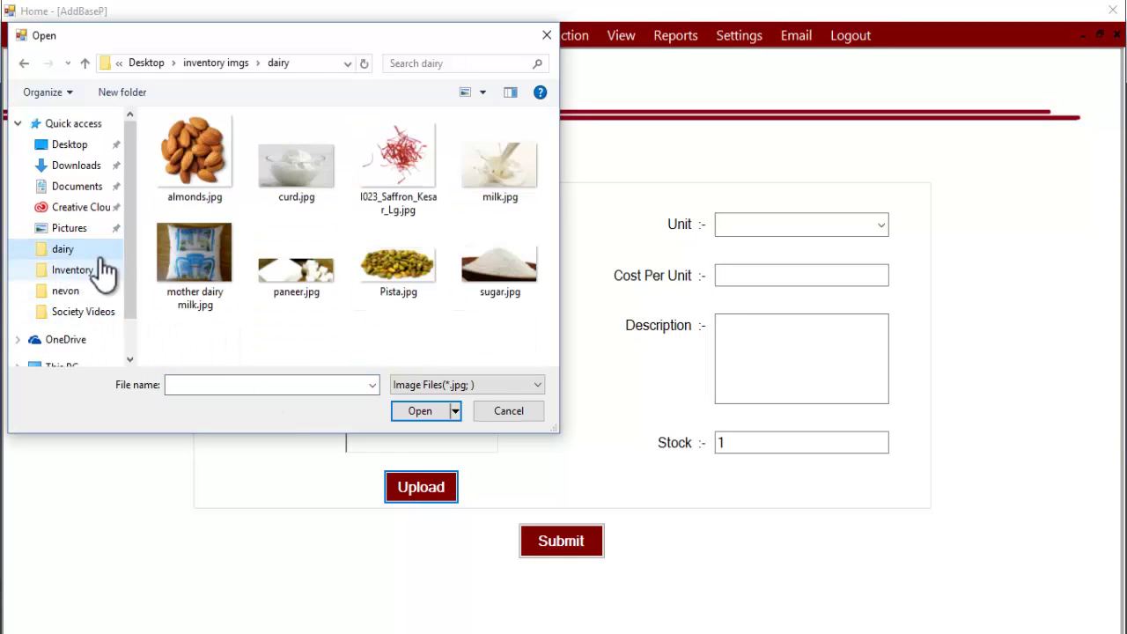
{"action": "left_click", "coordinate": [501, 167]}
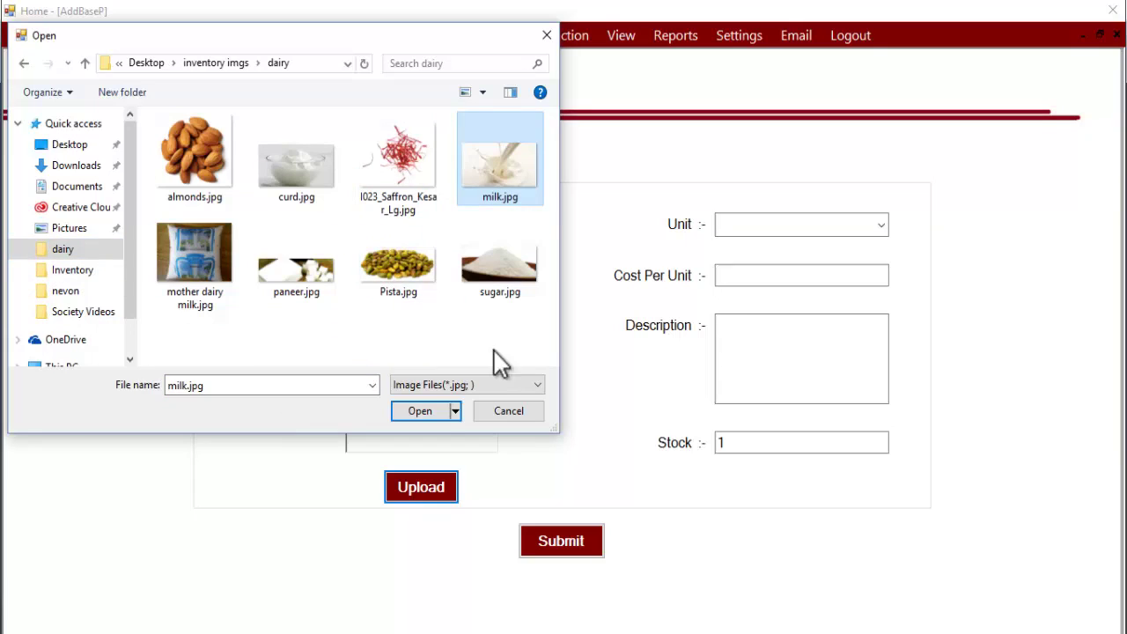
{"action": "left_click", "coordinate": [432, 411]}
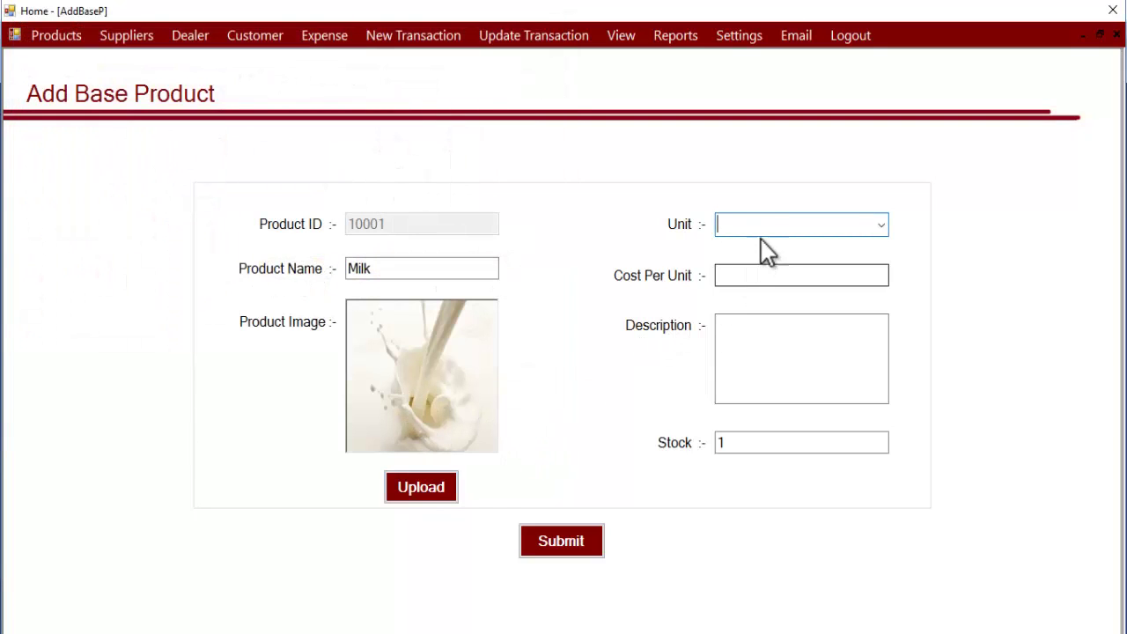
- Set the Milk product's unit to l and its cost per unit to 40
{"action": "left_click", "coordinate": [882, 226]}
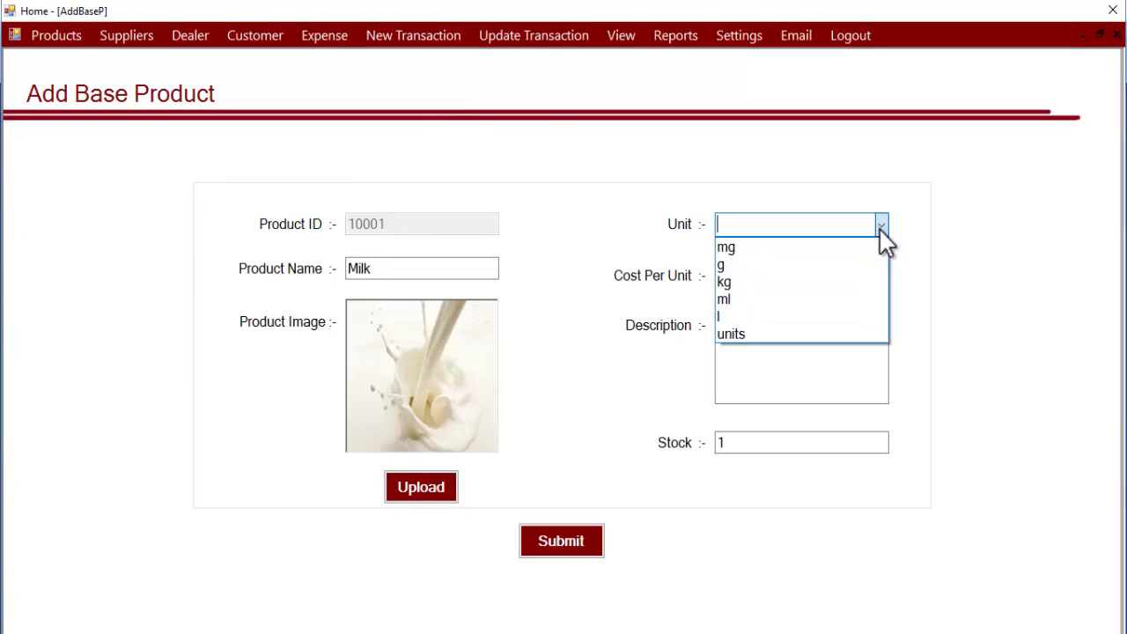
{"action": "left_click", "coordinate": [744, 317]}
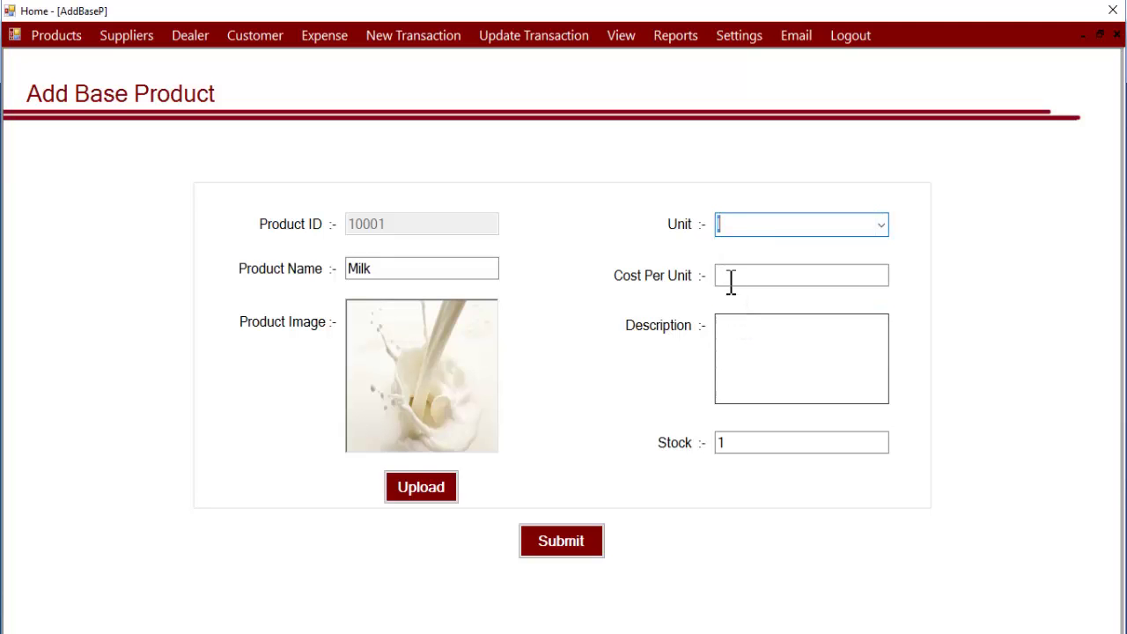
{"action": "left_click", "coordinate": [731, 278]}
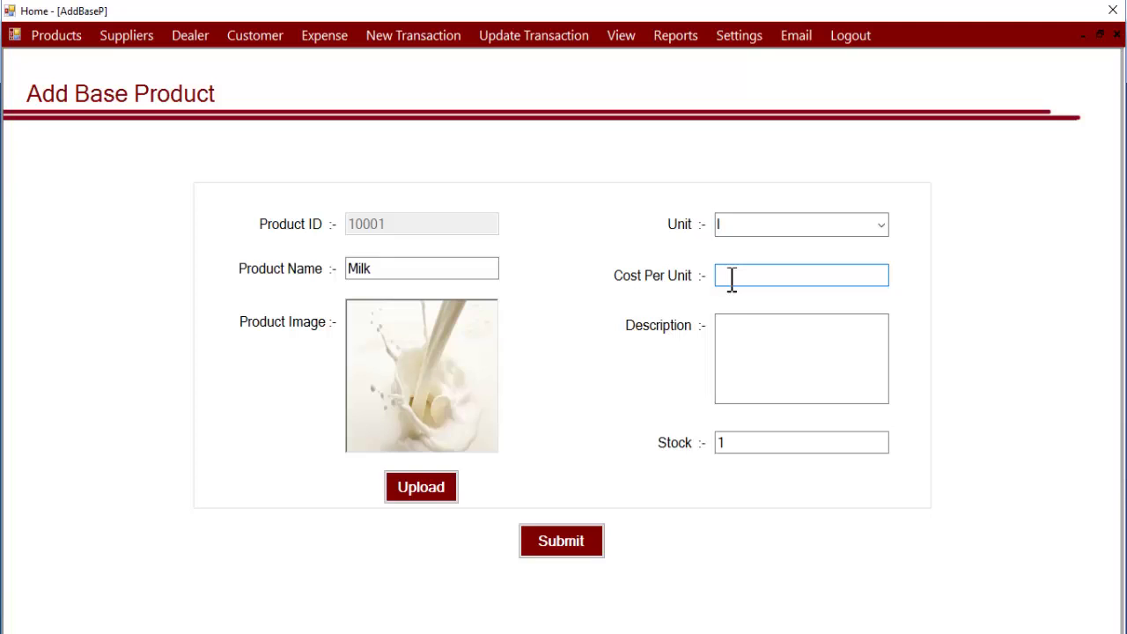
{"action": "type", "text": "40"}
{"action": "left_click", "coordinate": [739, 335]}
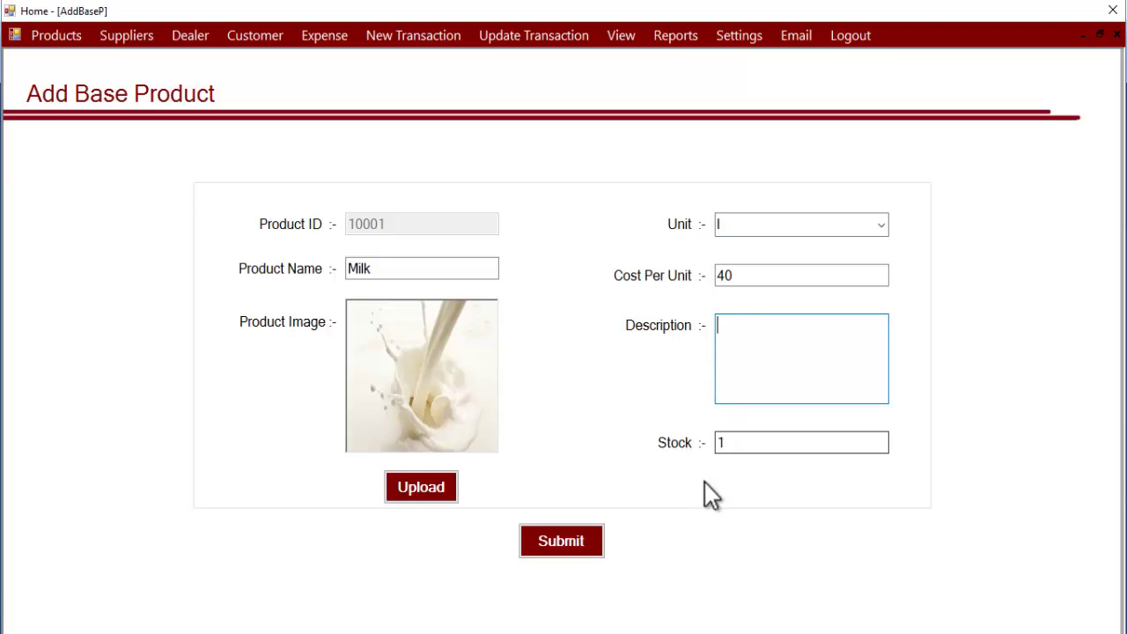
- Set the Milk stock to 5 and submit the base product
{"action": "left_click", "coordinate": [733, 445]}
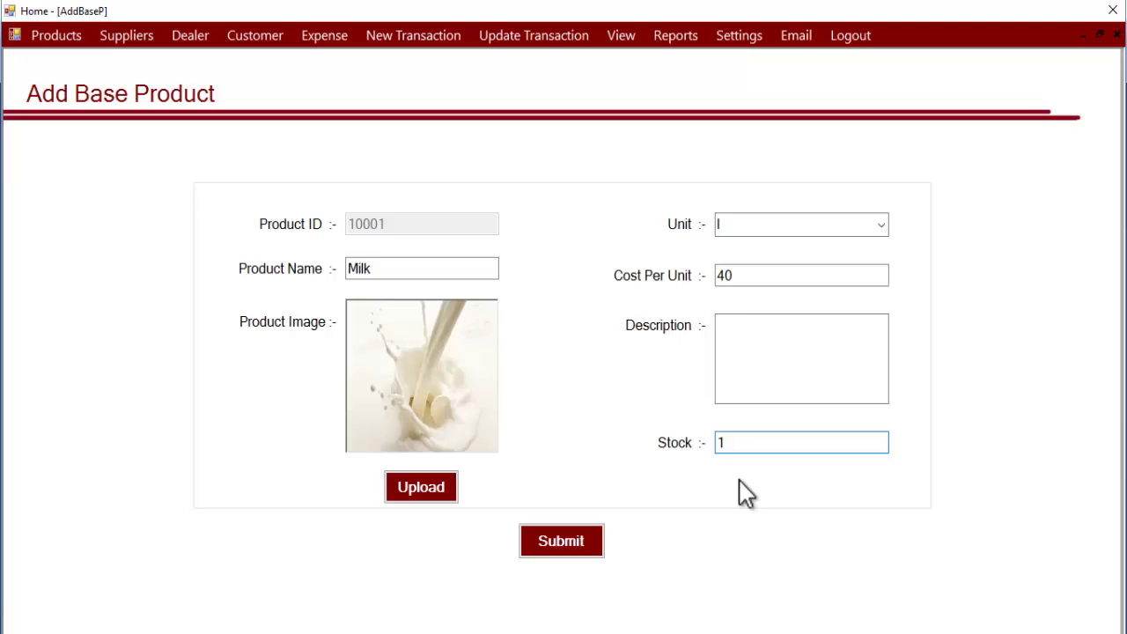
{"action": "key", "text": "BackSpace"}
{"action": "type", "text": "5"}
{"action": "left_click", "coordinate": [565, 555]}
{"action": "left_click", "coordinate": [561, 553]}
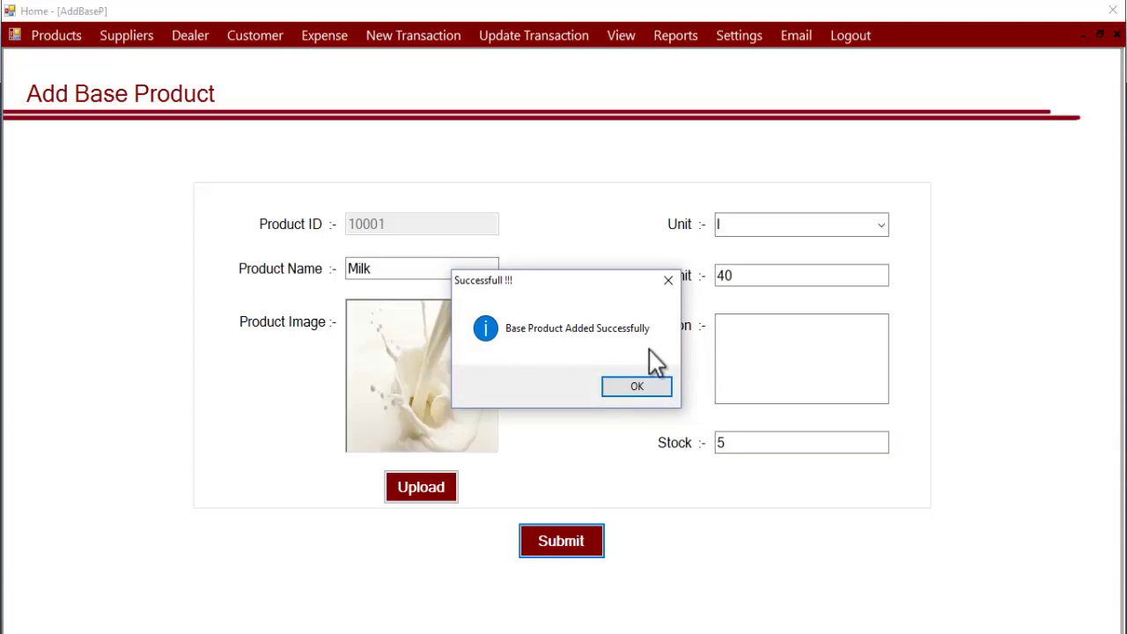
{"action": "left_click", "coordinate": [635, 392]}
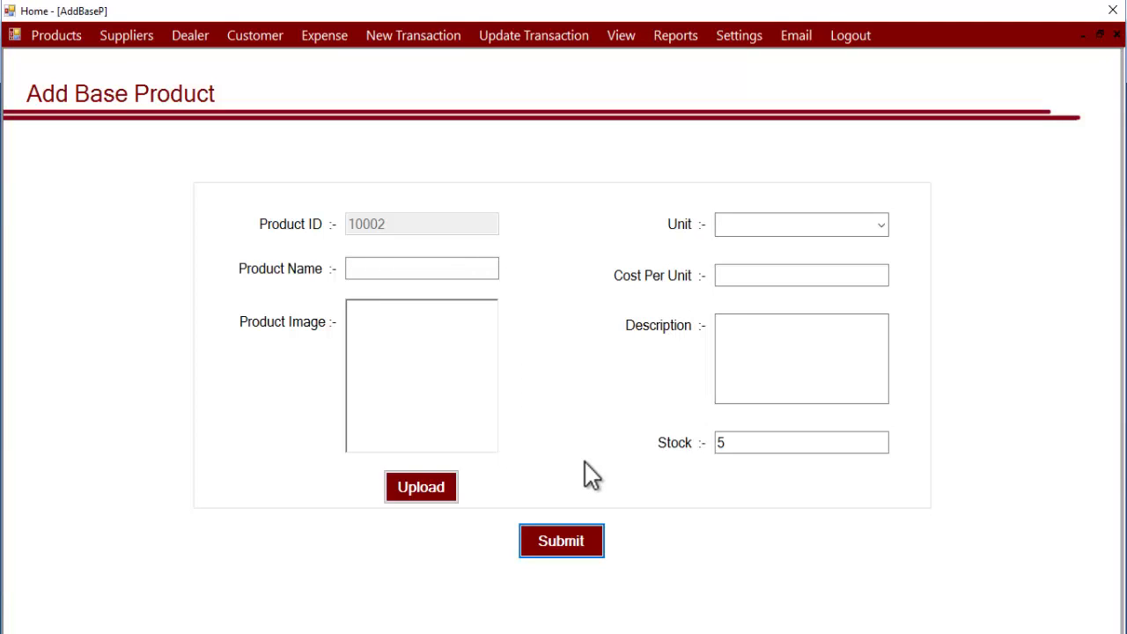
- Name the second base product "Mother Dairy half litre pack"
{"action": "left_click", "coordinate": [364, 269]}
{"action": "type", "text": "Mother"}
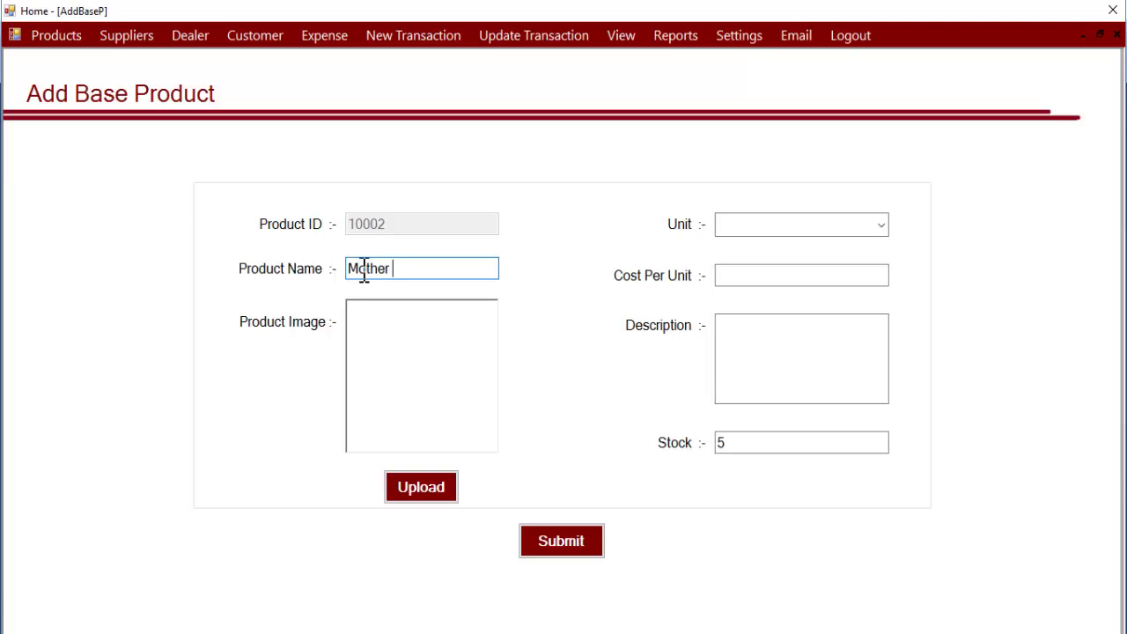
{"action": "type", "text": " Dairy"}
{"action": "left_click", "coordinate": [364, 268]}
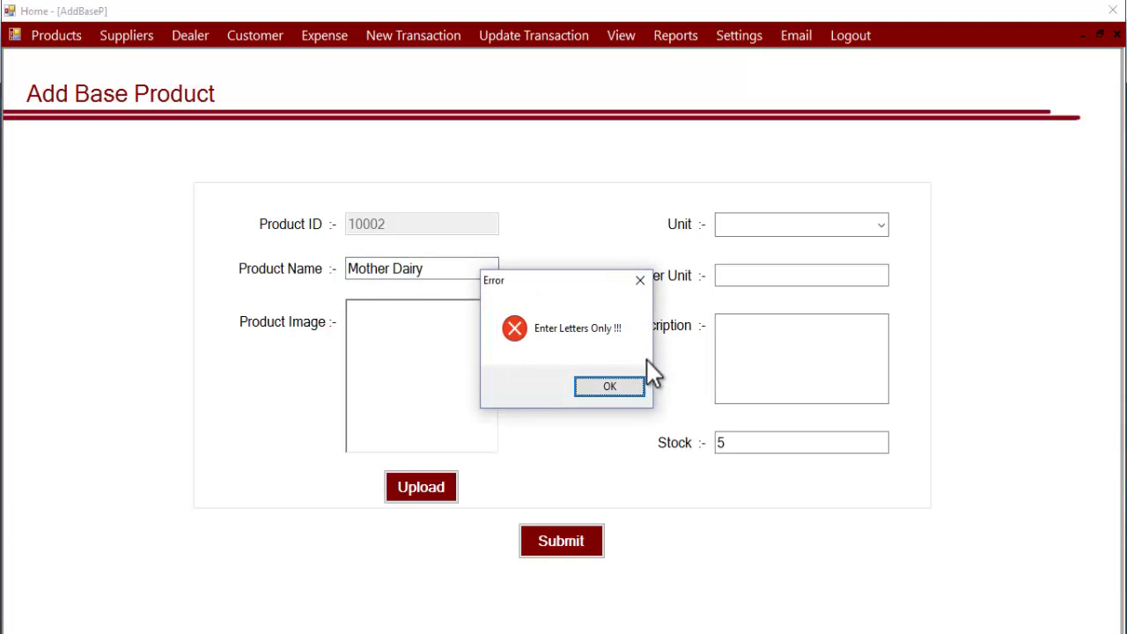
{"action": "left_click", "coordinate": [612, 384]}
{"action": "type", "text": "ha"}
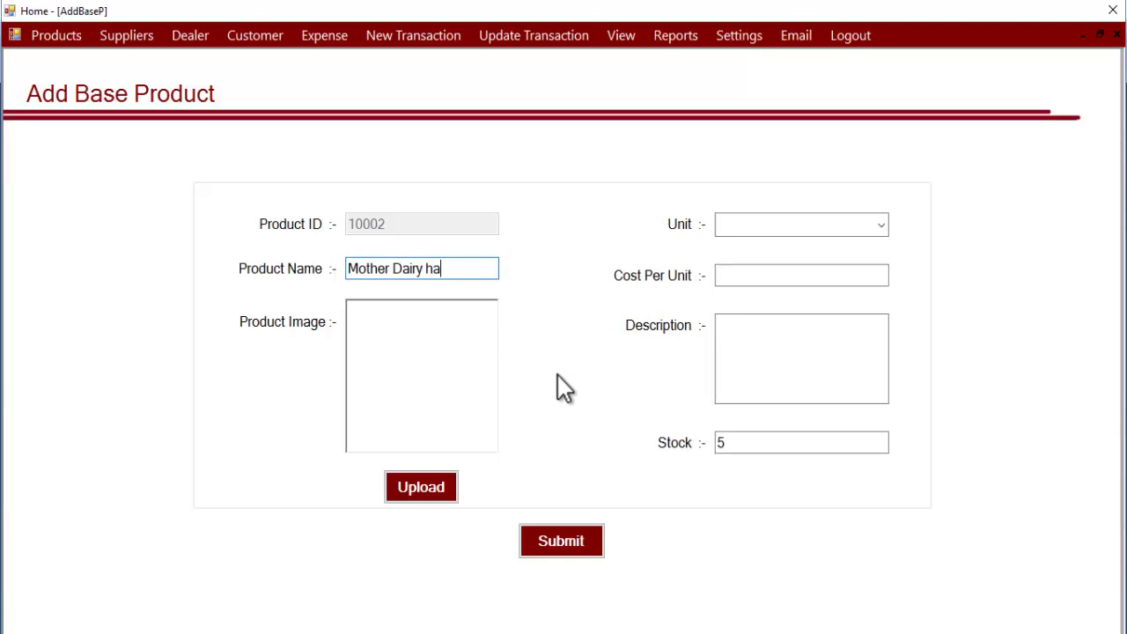
{"action": "type", "text": "lf litre"}
{"action": "left_click", "coordinate": [425, 488]}
{"action": "type", "text": "pac"}
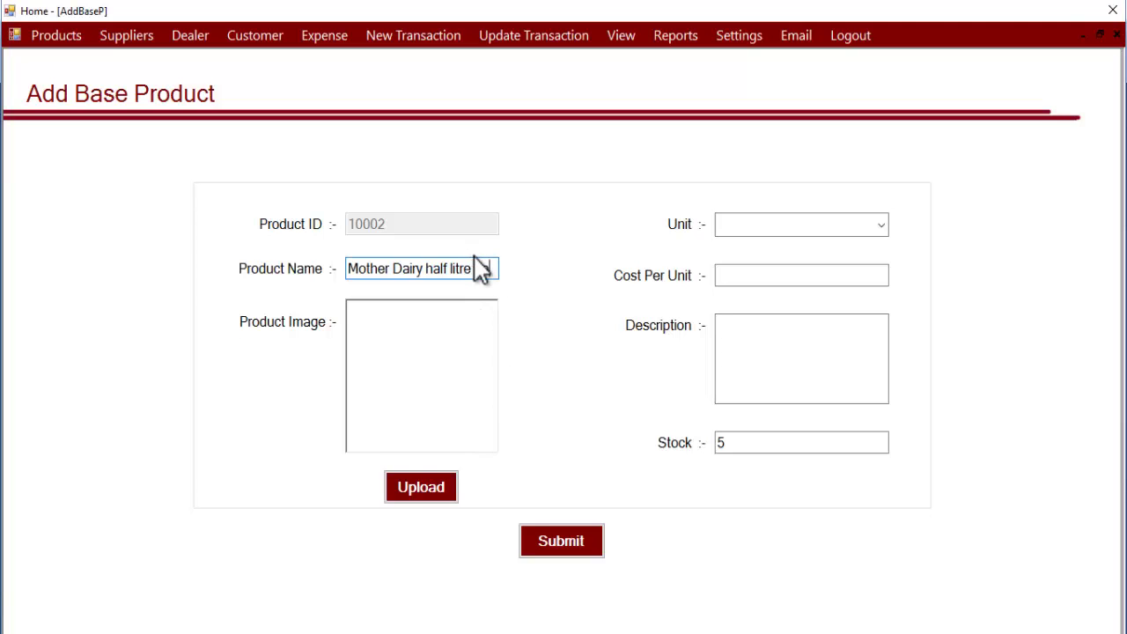
{"action": "type", "text": "k"}
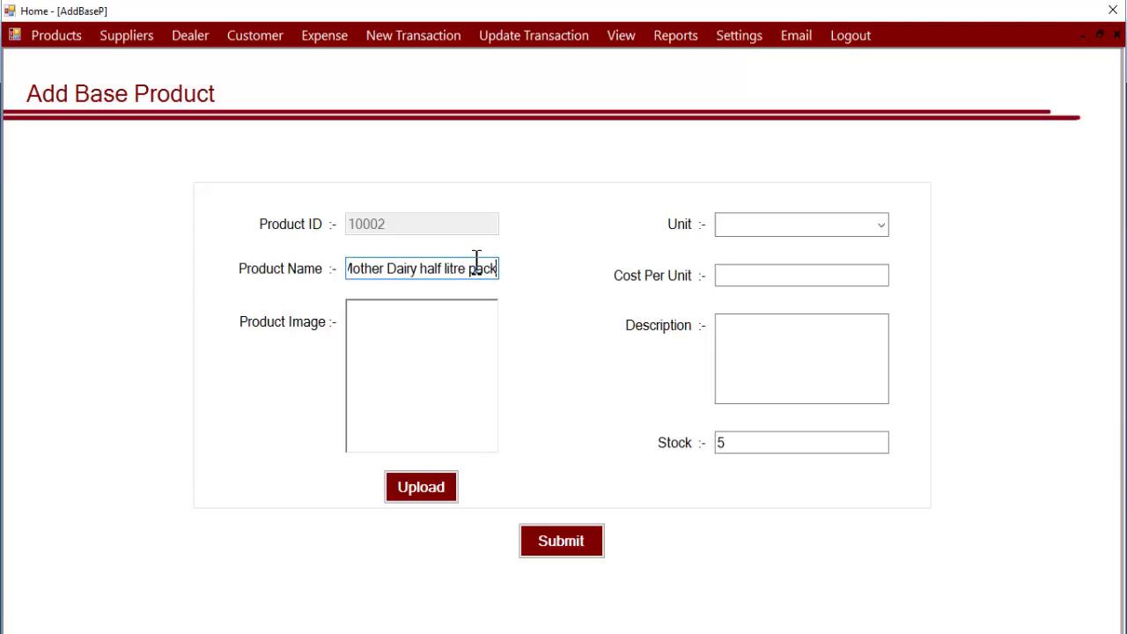
- Upload "mother dairy milk.jpg" as the image of the half litre pack
{"action": "left_click", "coordinate": [421, 489]}
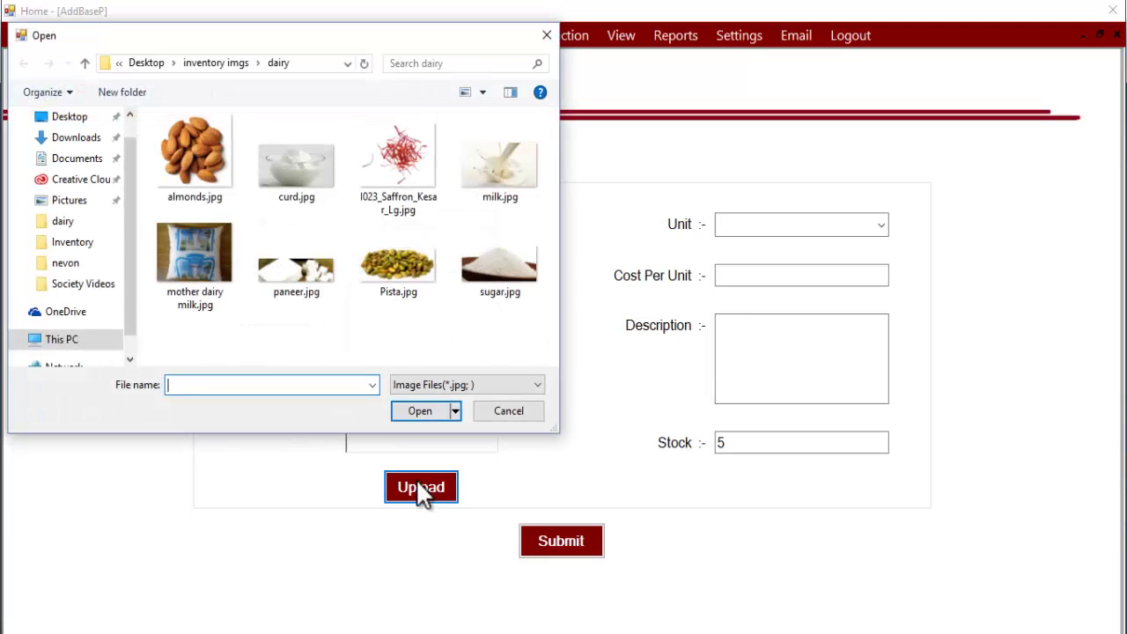
{"action": "left_click", "coordinate": [191, 278]}
{"action": "left_click", "coordinate": [419, 412]}
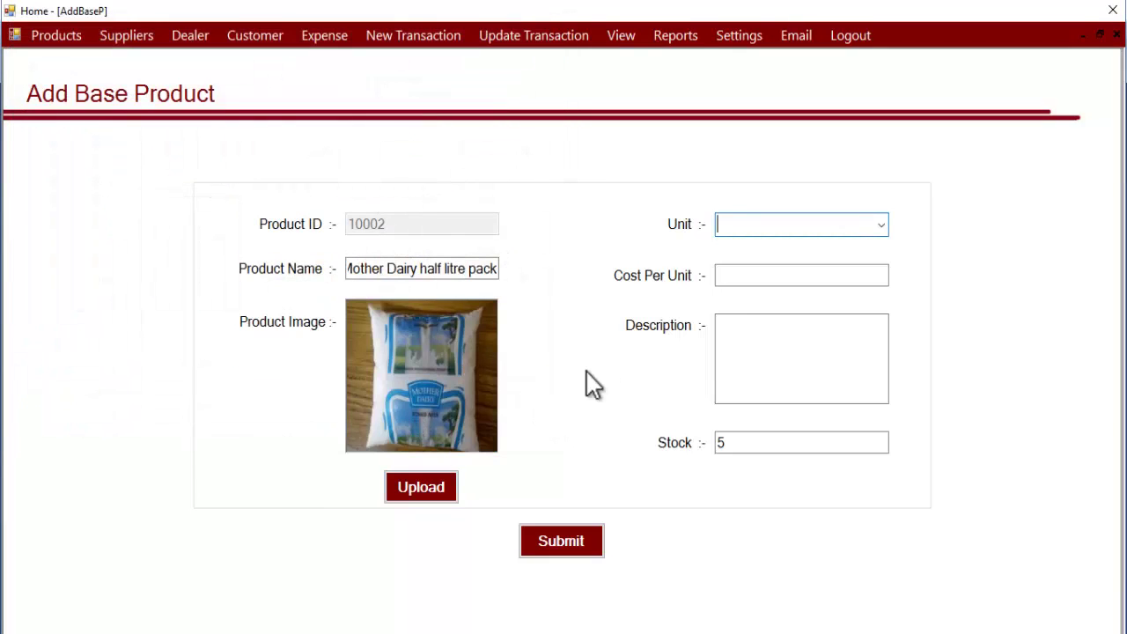
- Set the half litre pack's unit to units and its cost per unit to 20
{"action": "left_click", "coordinate": [883, 229]}
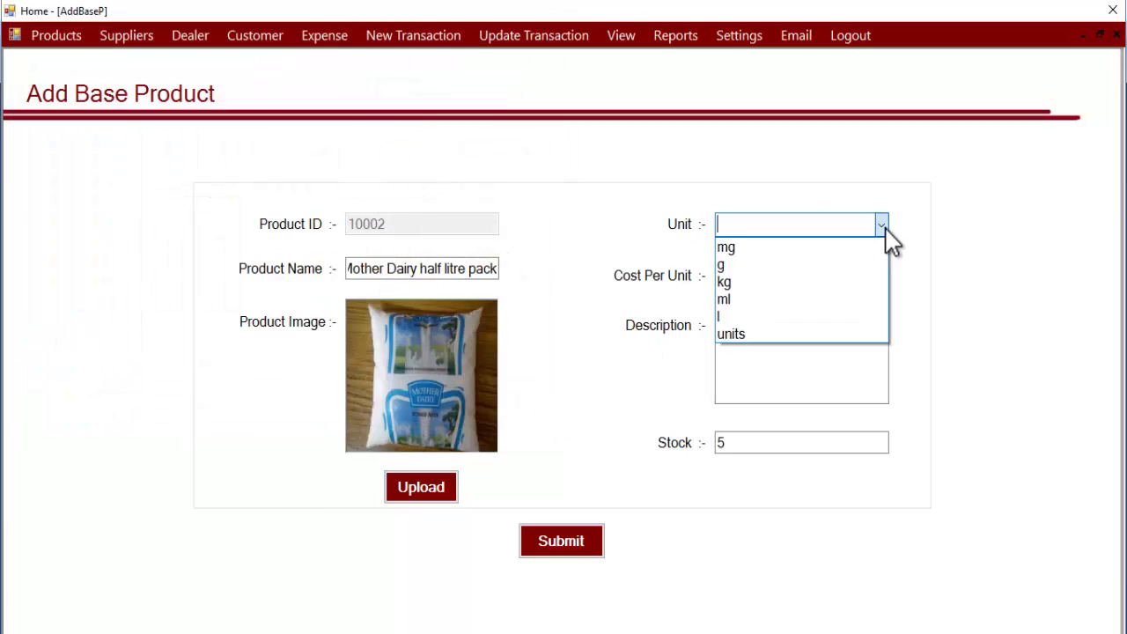
{"action": "left_click", "coordinate": [763, 319]}
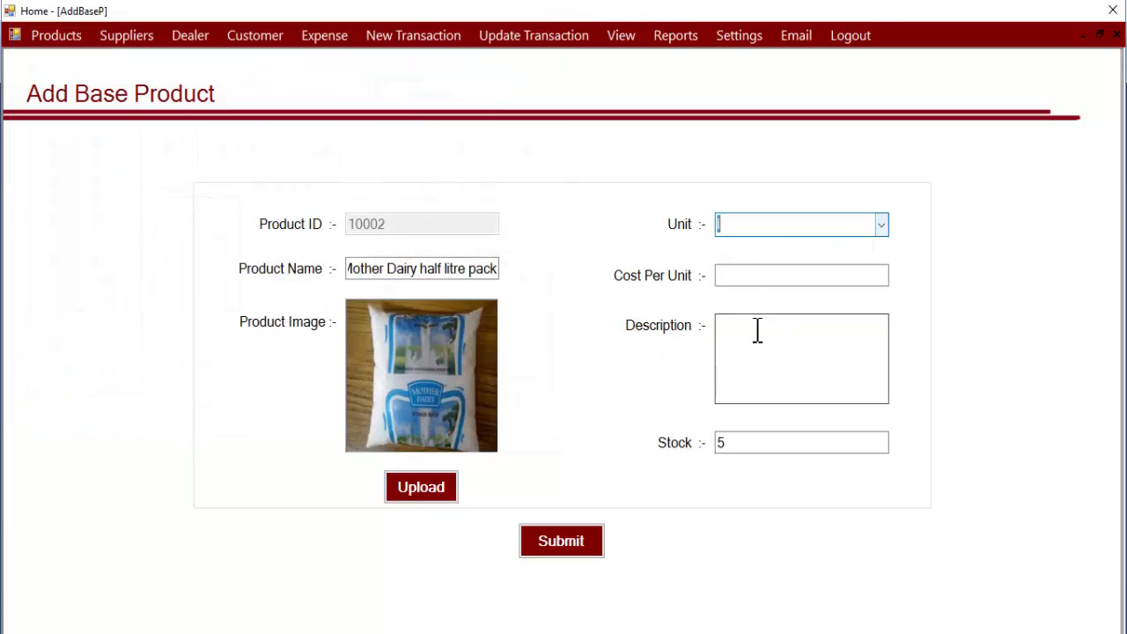
{"action": "left_click", "coordinate": [882, 225]}
{"action": "left_click", "coordinate": [827, 338]}
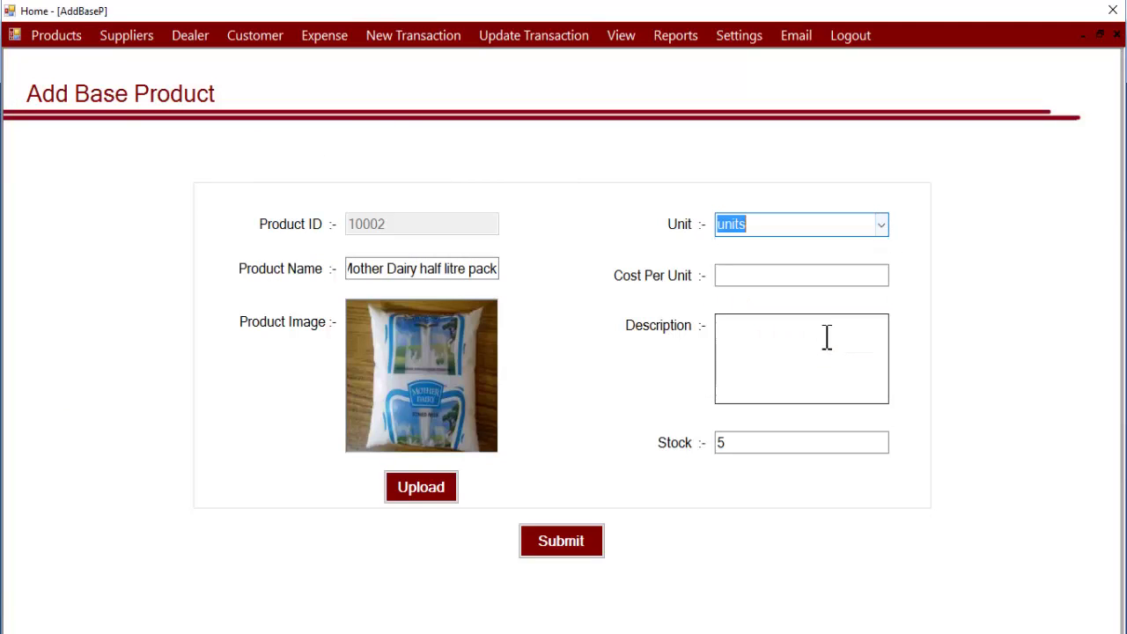
{"action": "left_click", "coordinate": [883, 231]}
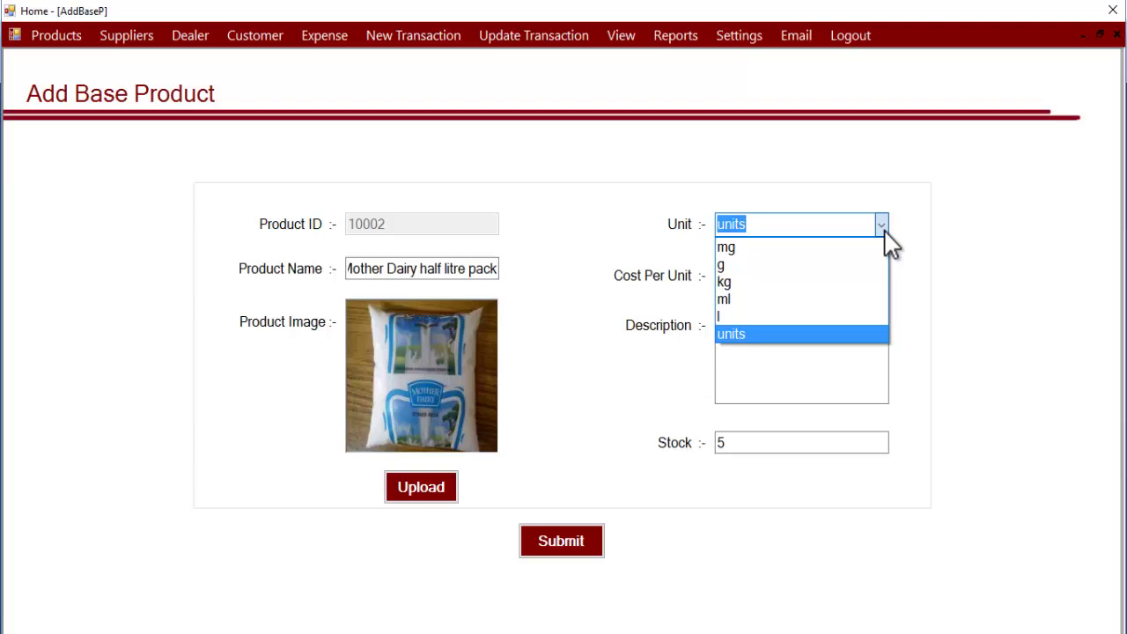
{"action": "left_click", "coordinate": [856, 334]}
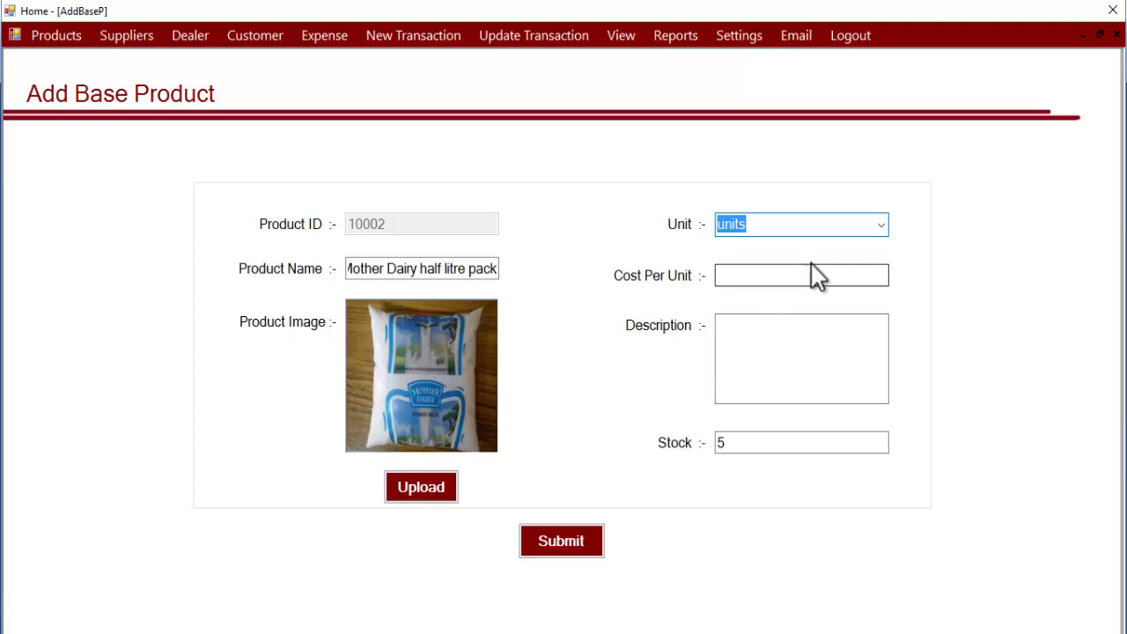
{"action": "left_click", "coordinate": [753, 278]}
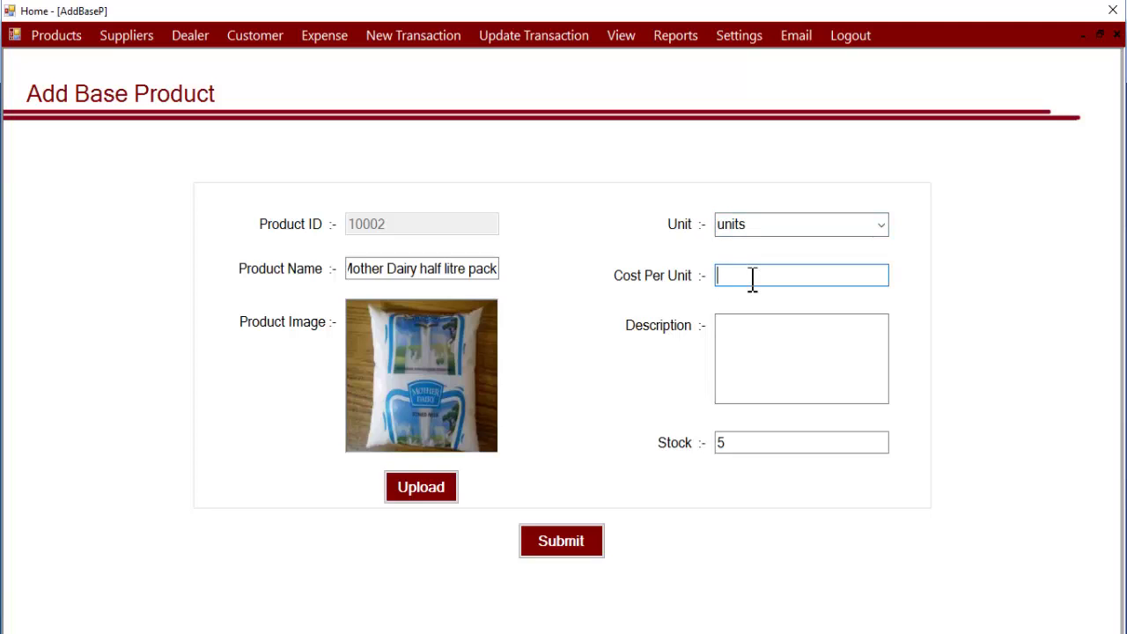
{"action": "type", "text": "20"}
- Set the half litre pack's stock to 4 and submit the base product
{"action": "left_click", "coordinate": [734, 445]}
{"action": "key", "text": "BackSpace"}
{"action": "type", "text": "4"}
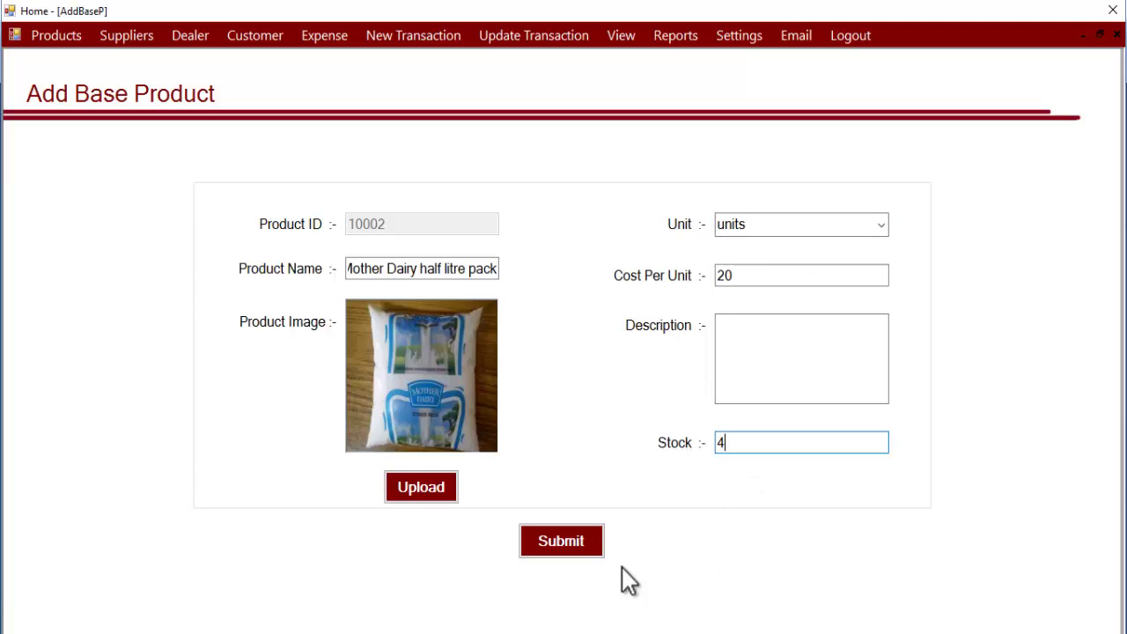
{"action": "left_click", "coordinate": [571, 552]}
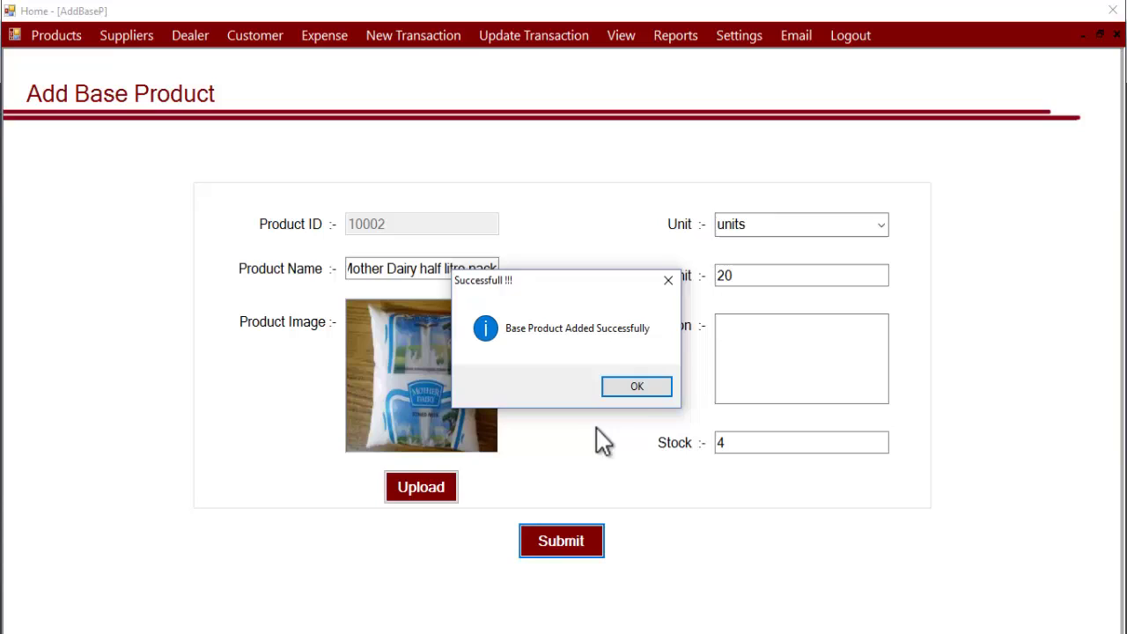
{"action": "left_click", "coordinate": [634, 392]}
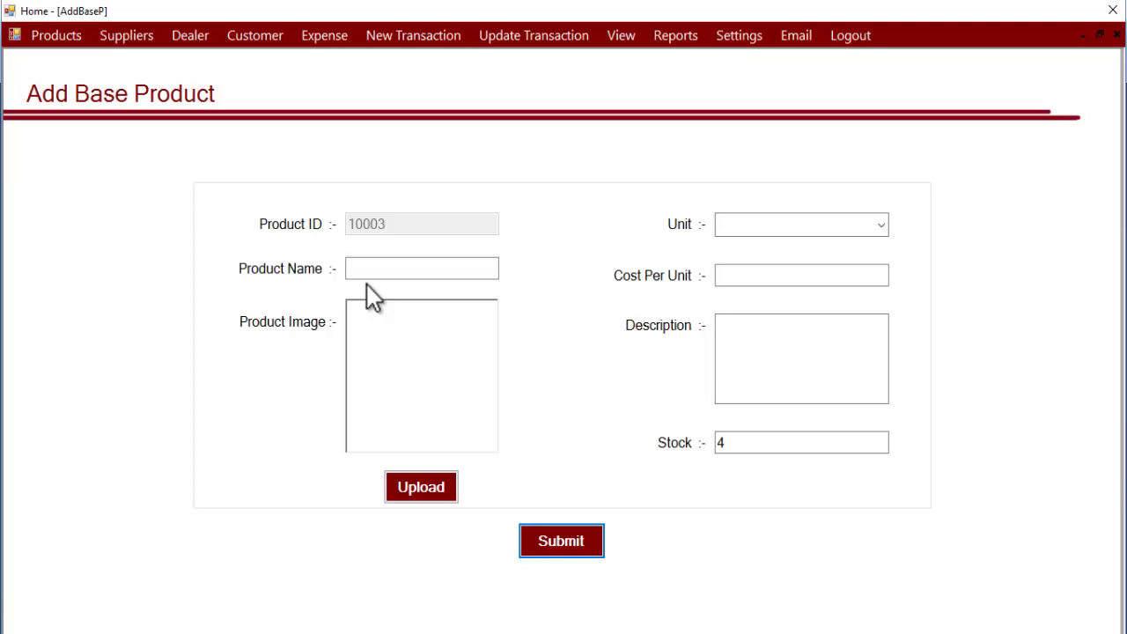
- Name the third base product Paneer and upload paneer.jpg as its image
{"action": "left_click", "coordinate": [375, 270]}
{"action": "left_click", "coordinate": [375, 269]}
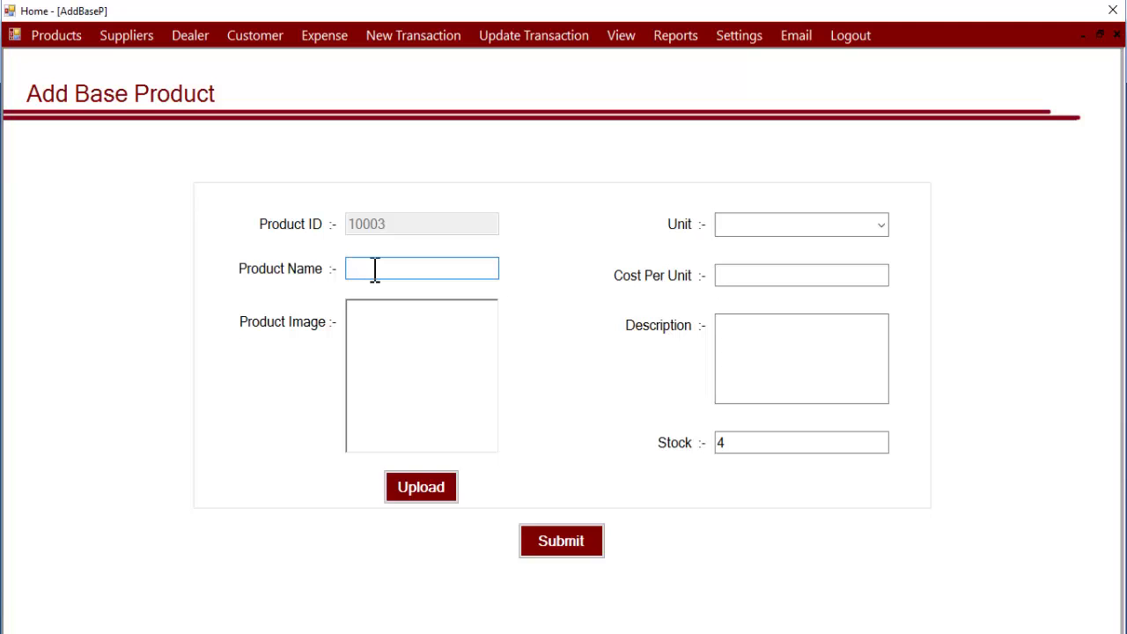
{"action": "type", "text": "Paneer"}
{"action": "left_click", "coordinate": [441, 492]}
{"action": "left_click", "coordinate": [310, 295]}
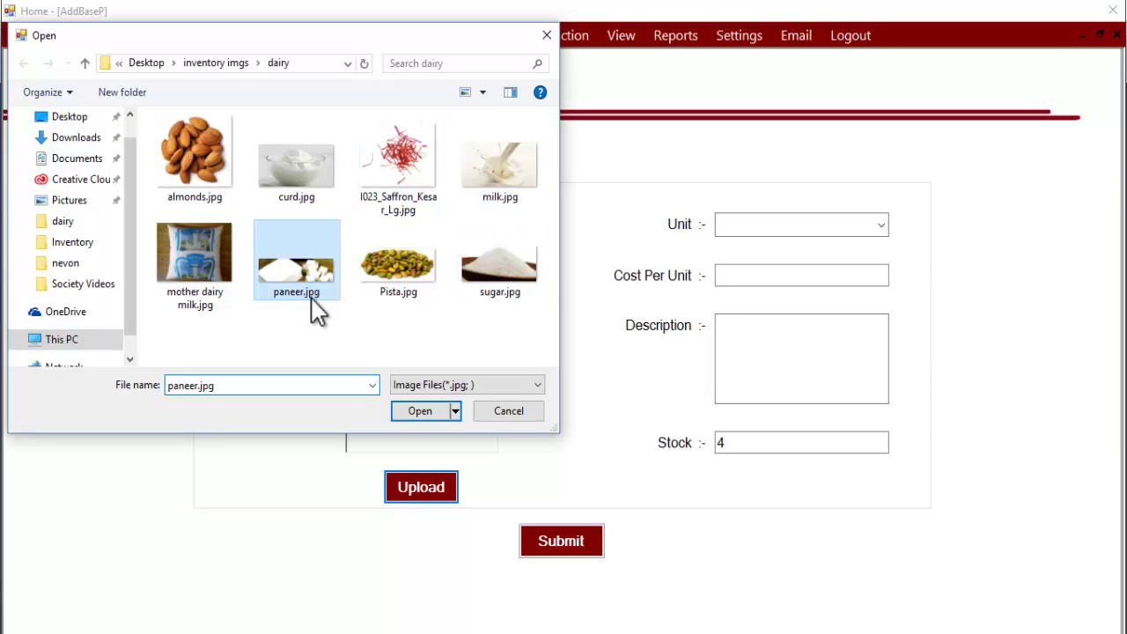
{"action": "left_click", "coordinate": [426, 414]}
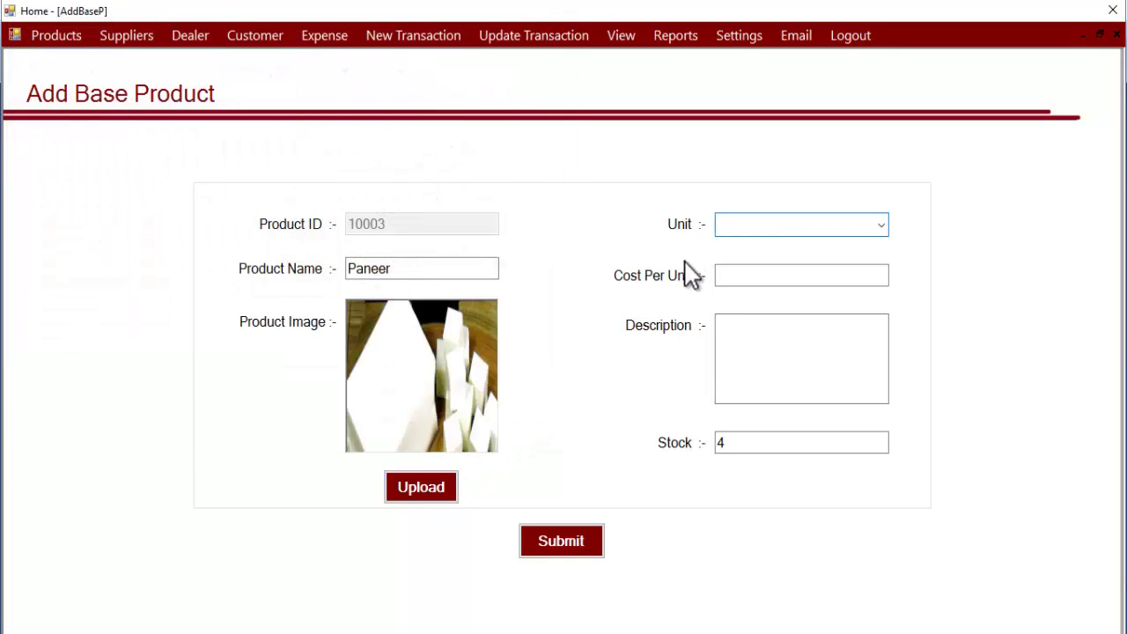
- Set Paneer's unit to kg and its cost per unit to 50
{"action": "left_click", "coordinate": [882, 225]}
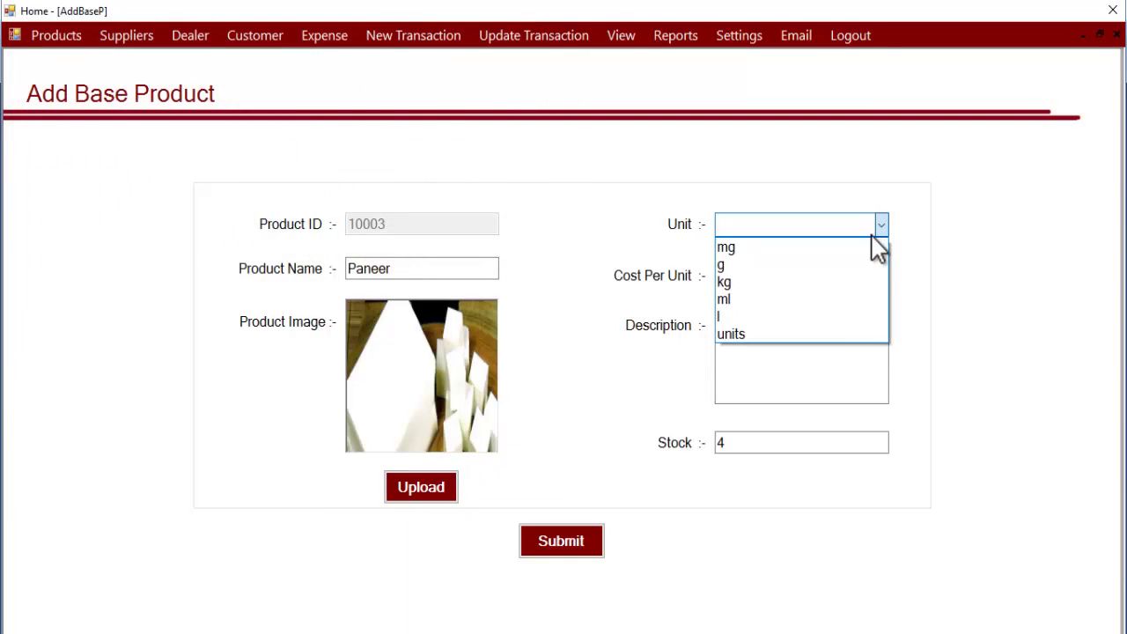
{"action": "left_click", "coordinate": [747, 284]}
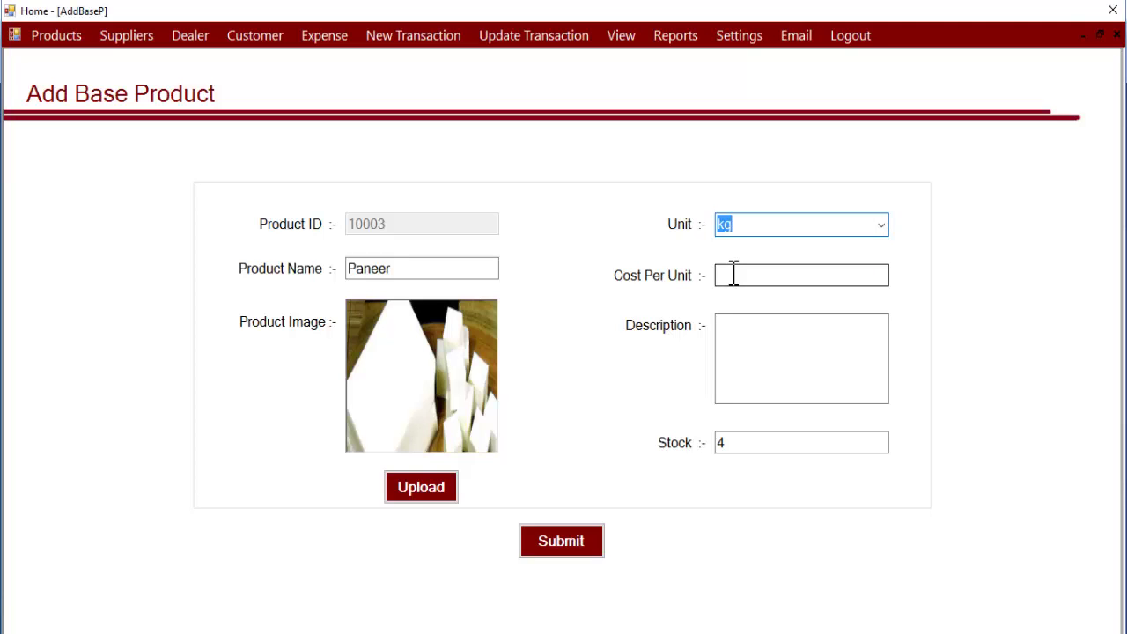
{"action": "left_click", "coordinate": [734, 275]}
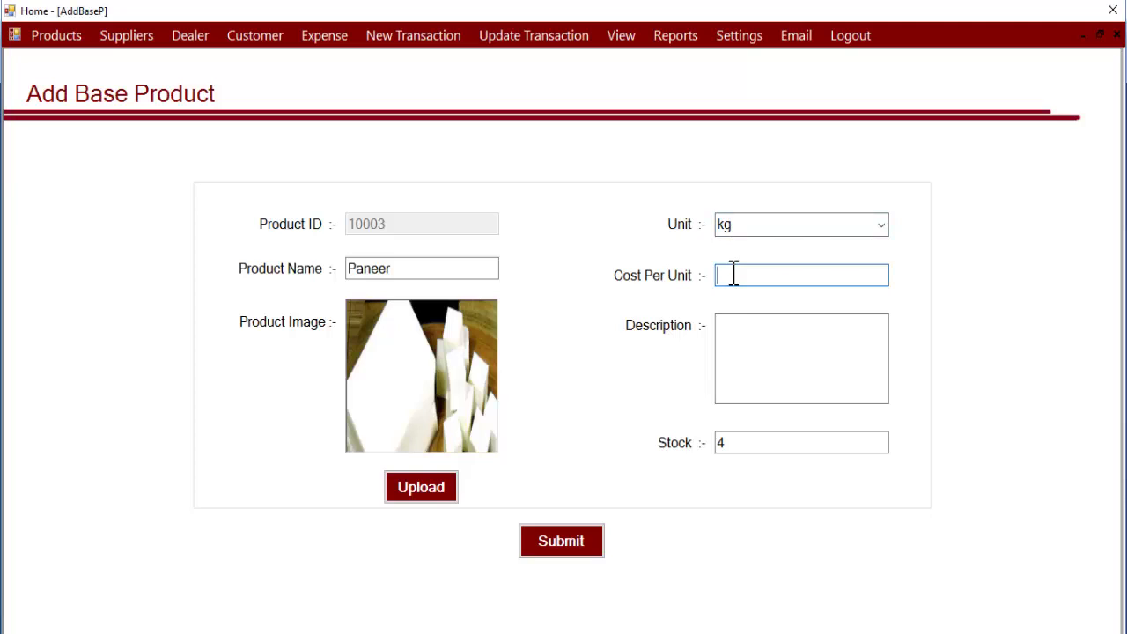
{"action": "type", "text": "1"}
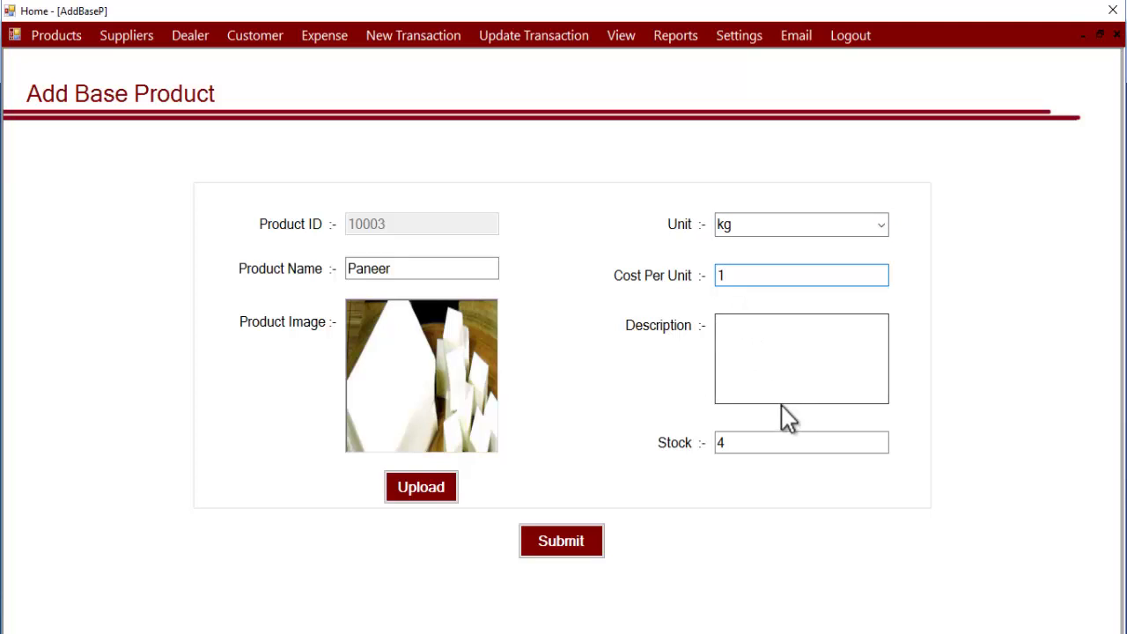
{"action": "key", "text": "BackSpace"}
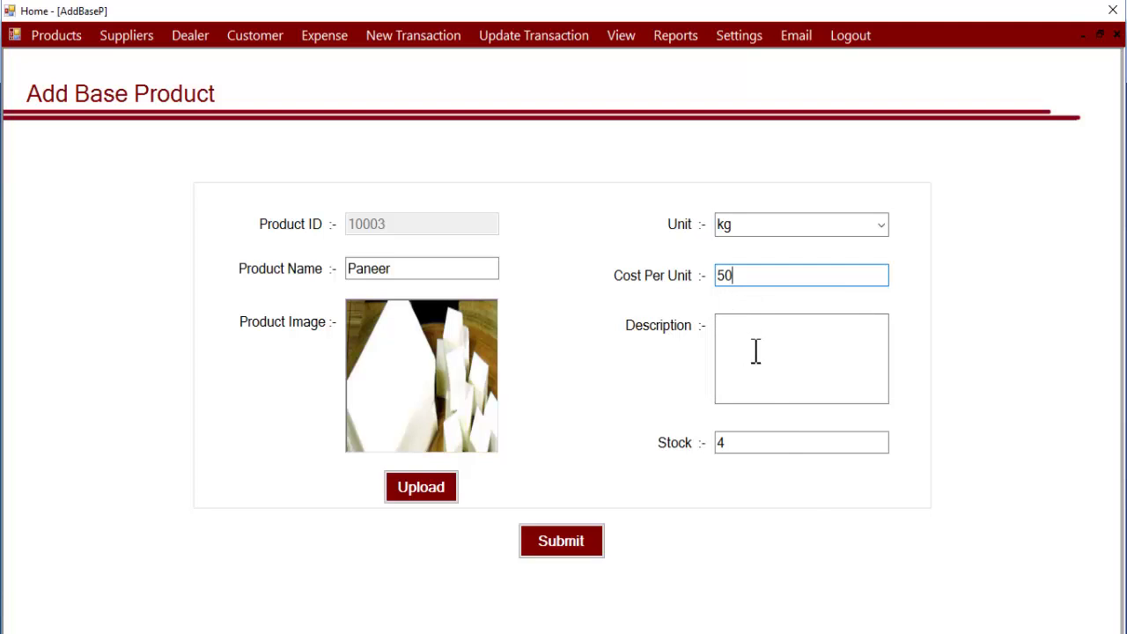
- Set Paneer's stock to 1 and submit the base product
{"action": "left_click", "coordinate": [743, 445]}
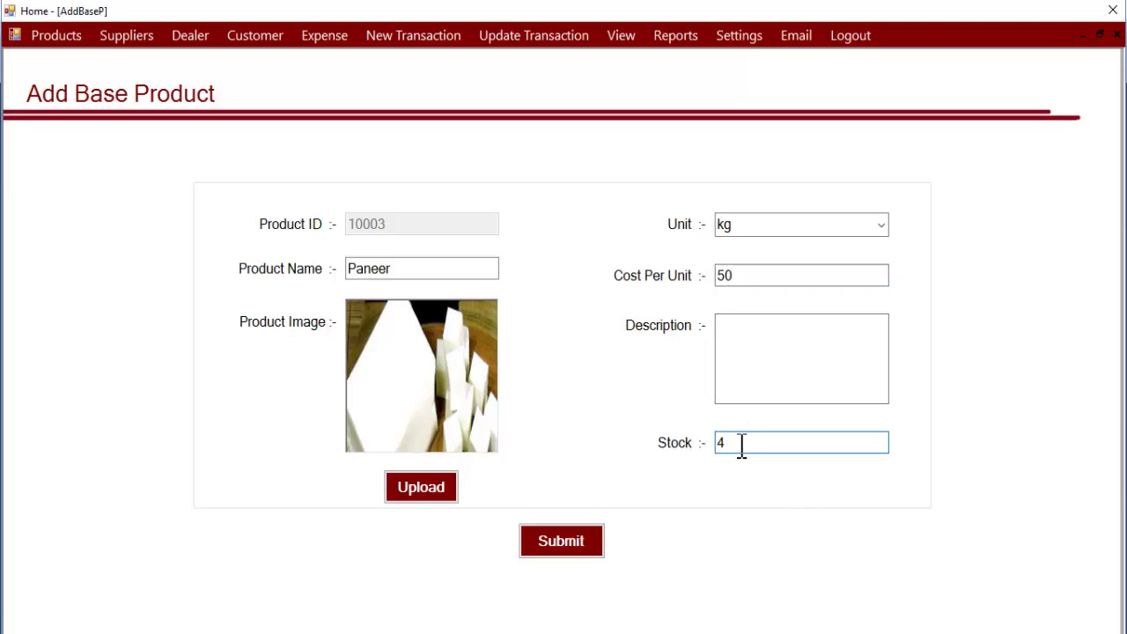
{"action": "key", "text": "BackSpace"}
{"action": "type", "text": "1"}
{"action": "left_click", "coordinate": [566, 555]}
{"action": "left_click", "coordinate": [637, 394]}
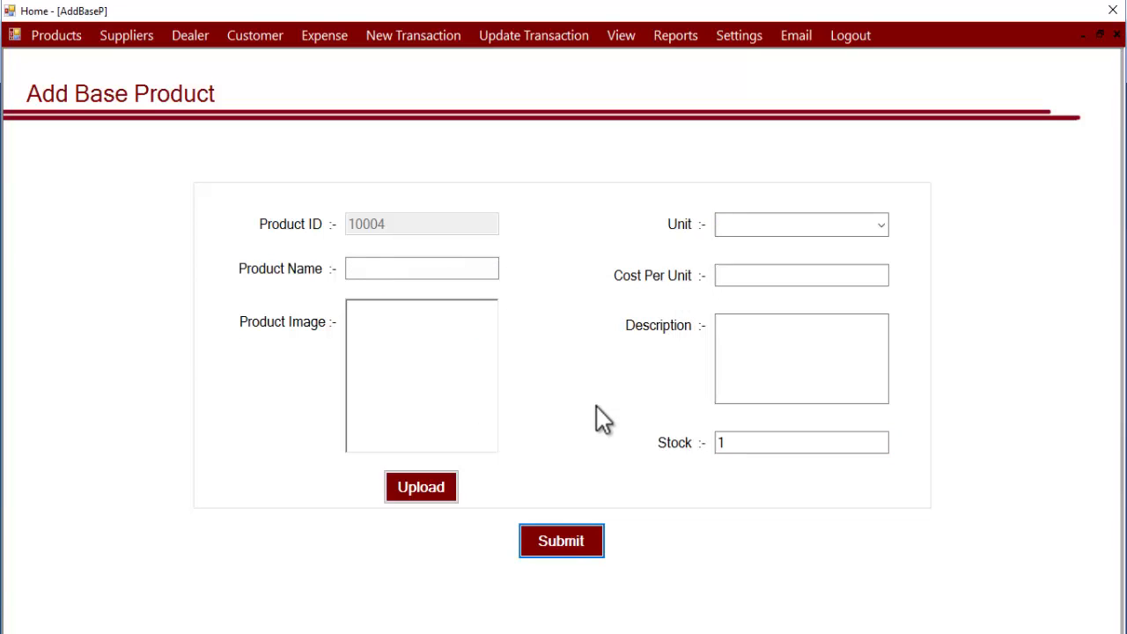
- Name the fourth base product Almonds and upload almonds.jpg as its image
{"action": "left_click", "coordinate": [373, 269]}
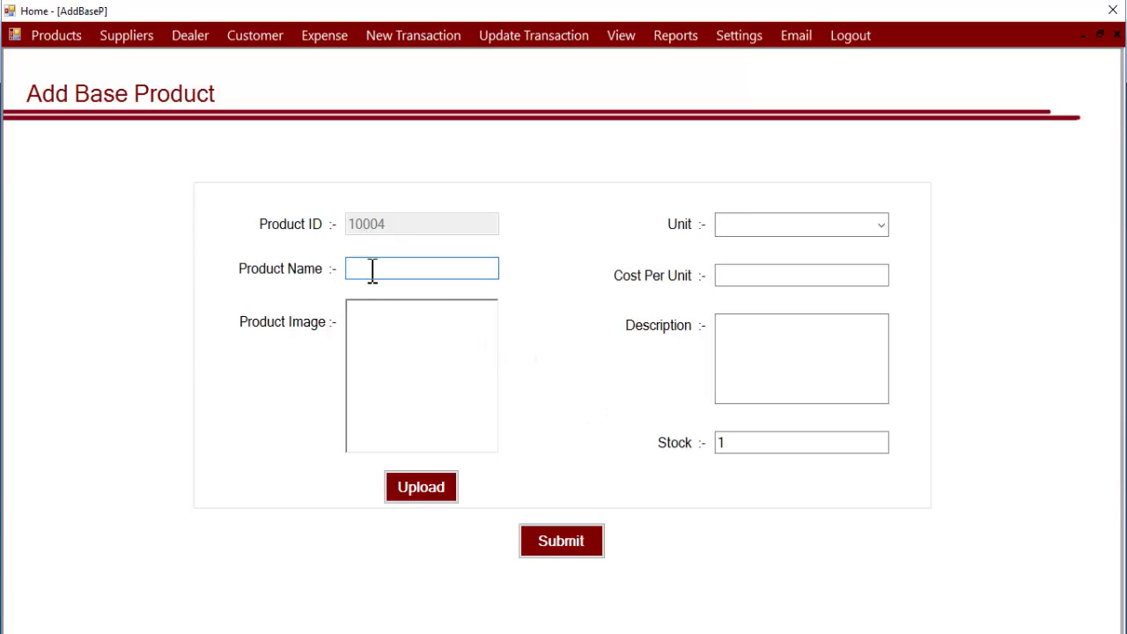
{"action": "type", "text": "Almonds"}
{"action": "left_click", "coordinate": [397, 483]}
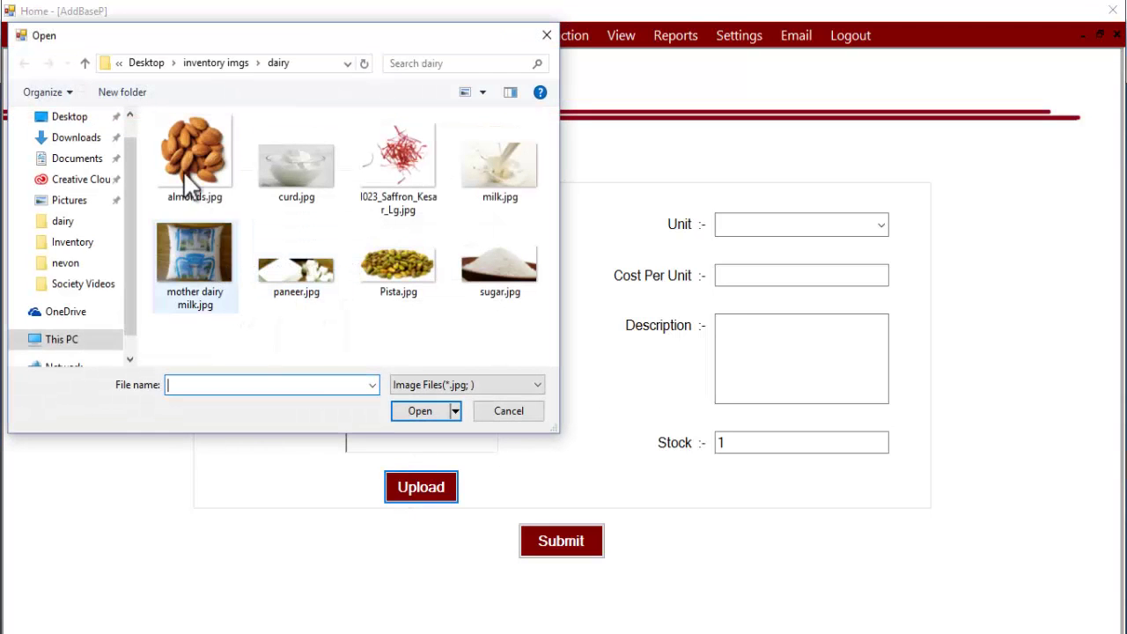
{"action": "left_click", "coordinate": [181, 186]}
{"action": "left_click", "coordinate": [420, 408]}
- Set the unit for Almonds to kg and the cost per unit to 200
{"action": "left_click", "coordinate": [859, 221]}
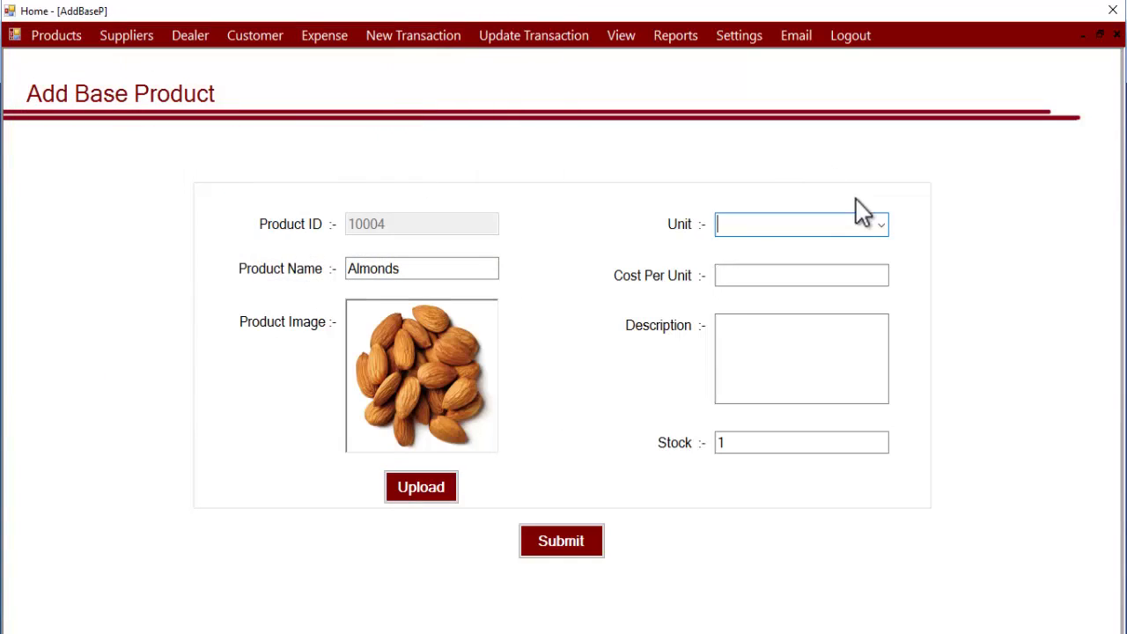
{"action": "left_click", "coordinate": [880, 222]}
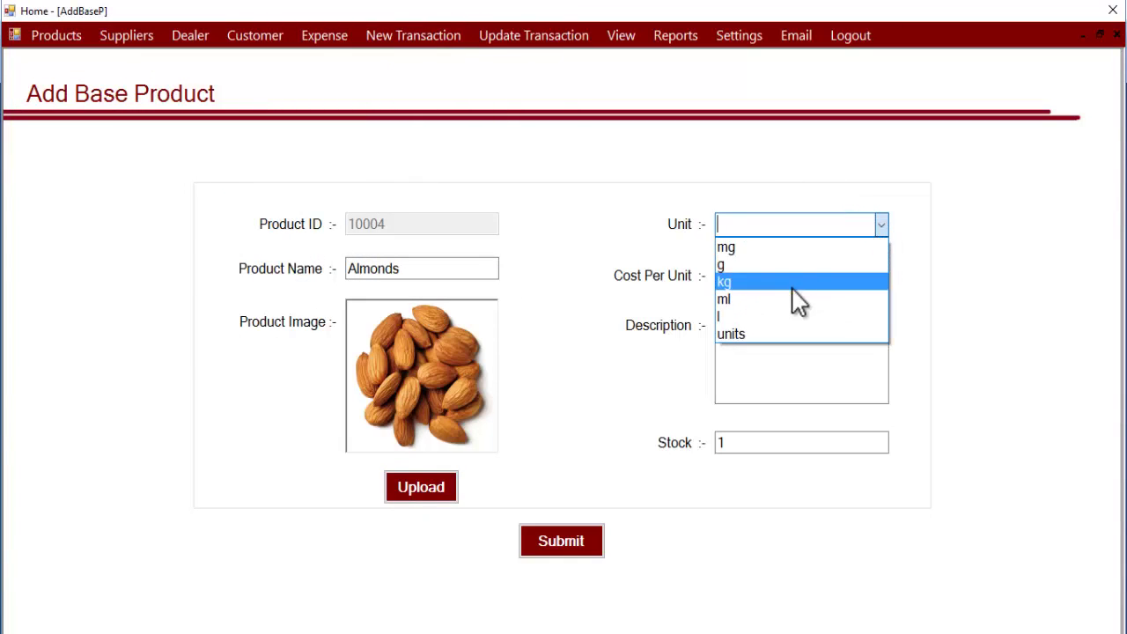
{"action": "left_click", "coordinate": [765, 282]}
{"action": "left_click", "coordinate": [736, 277]}
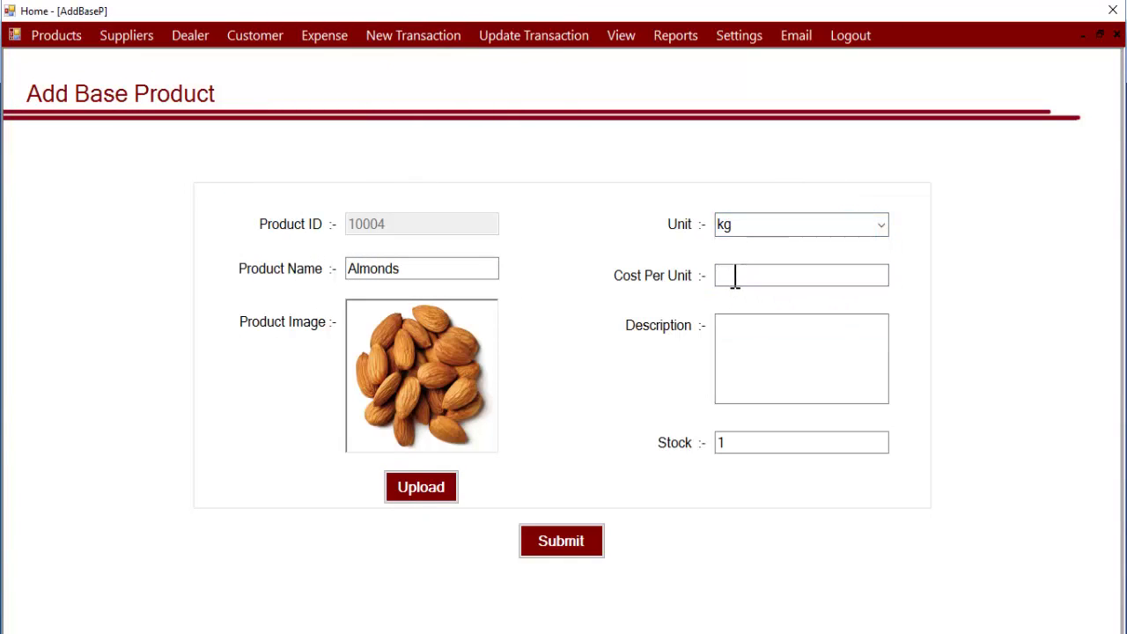
{"action": "type", "text": "200"}
- Submit the Almonds base product with a stock of 1
{"action": "left_click", "coordinate": [747, 447]}
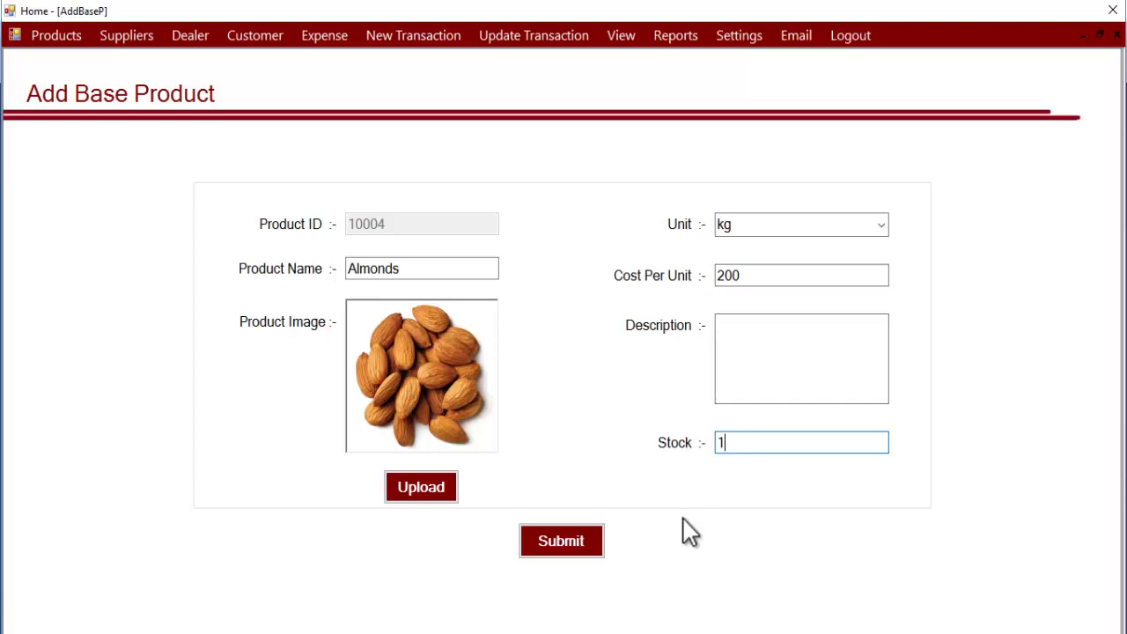
{"action": "left_click", "coordinate": [570, 548]}
{"action": "left_click", "coordinate": [636, 388]}
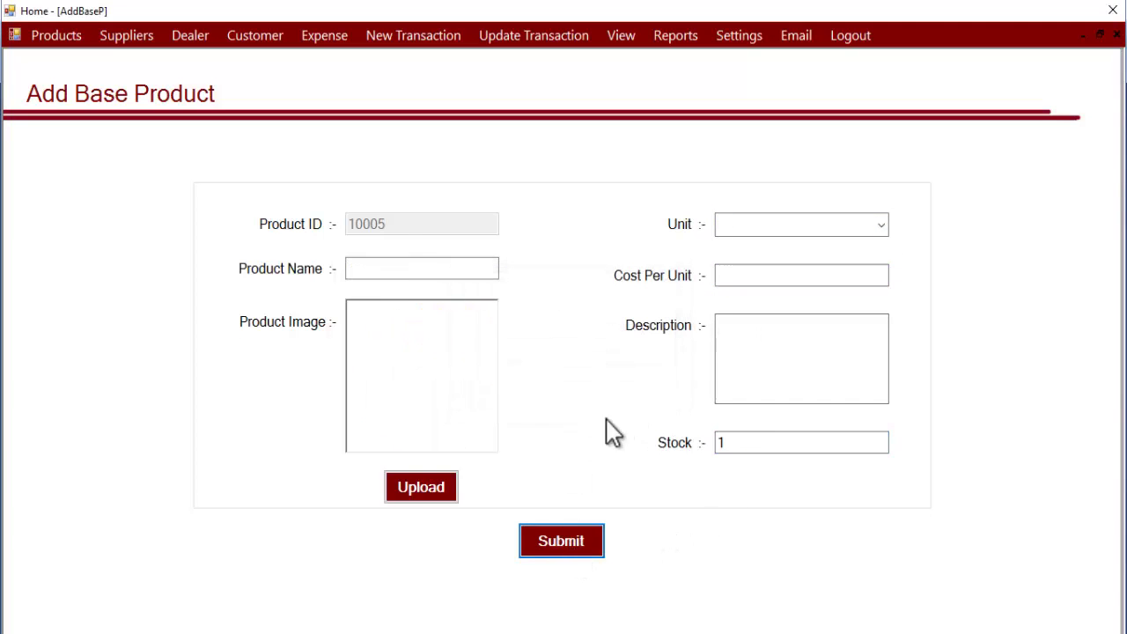
- Name the fifth base product Pista and upload Pista.jpg as its image
{"action": "left_click", "coordinate": [370, 269]}
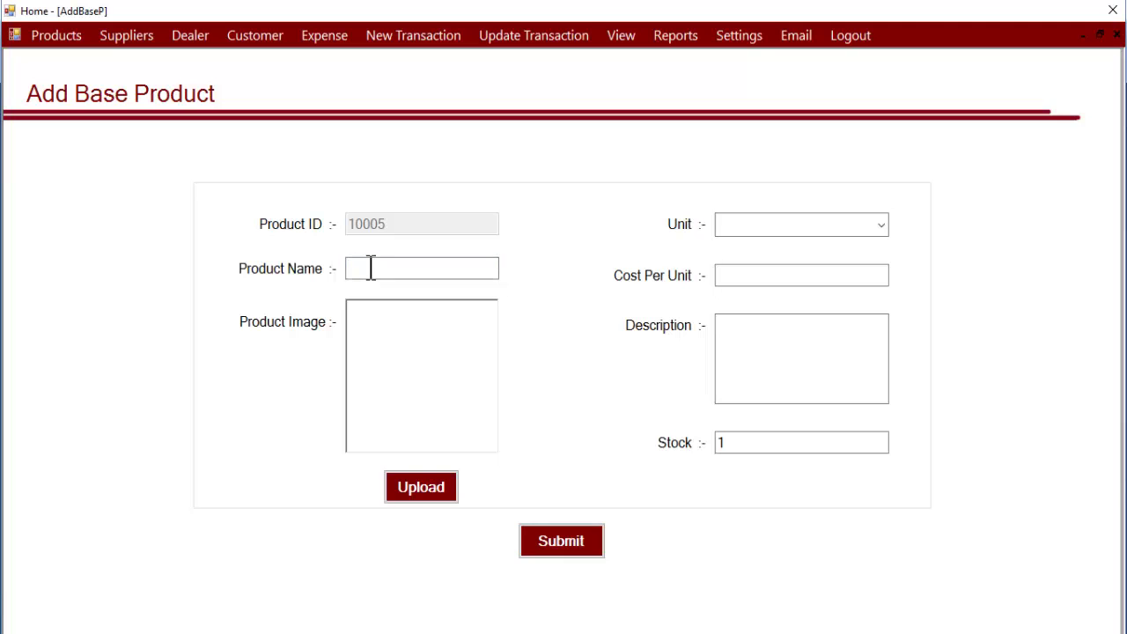
{"action": "type", "text": "Pista"}
{"action": "left_click", "coordinate": [445, 488]}
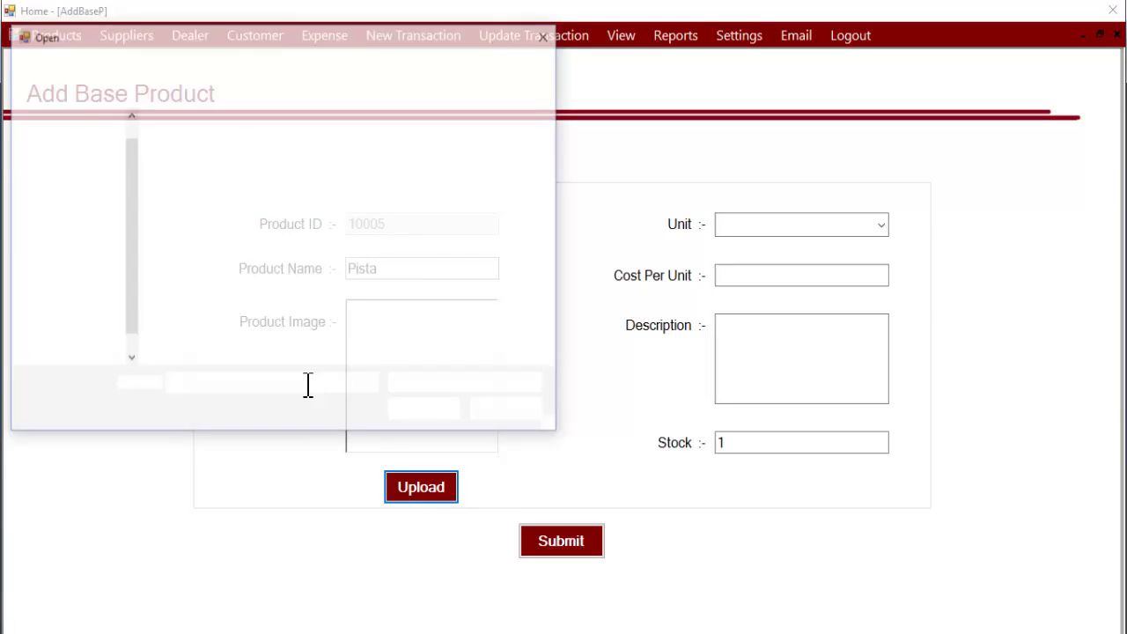
{"action": "left_click", "coordinate": [398, 264]}
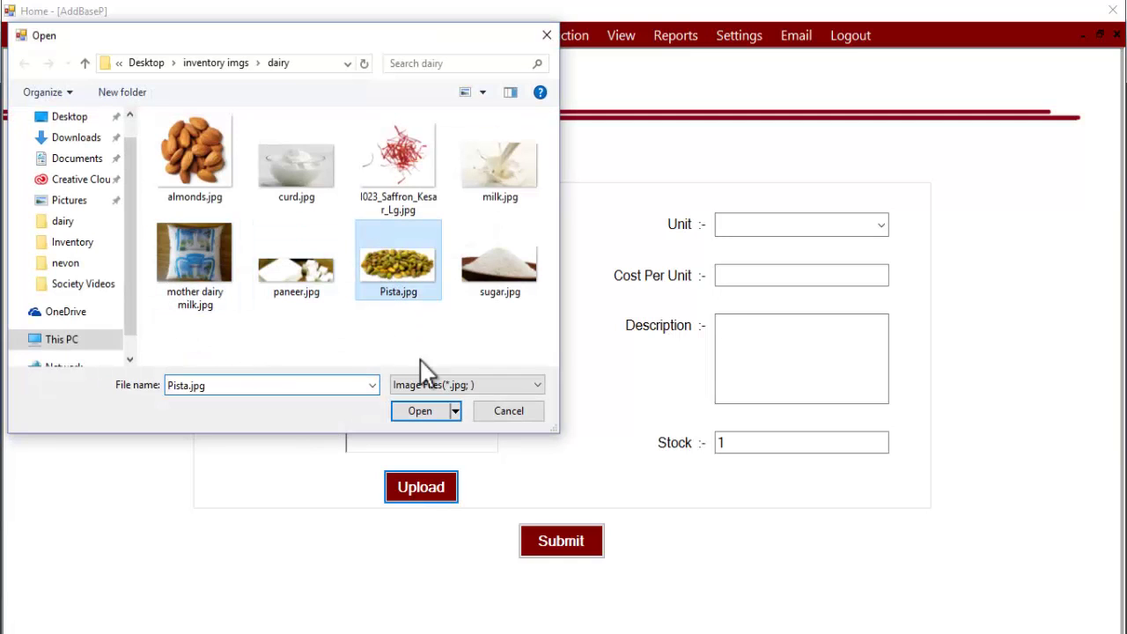
{"action": "left_click", "coordinate": [420, 410]}
- Submit the Pista base product with unit kg and a cost per unit of 200
{"action": "left_click", "coordinate": [881, 225]}
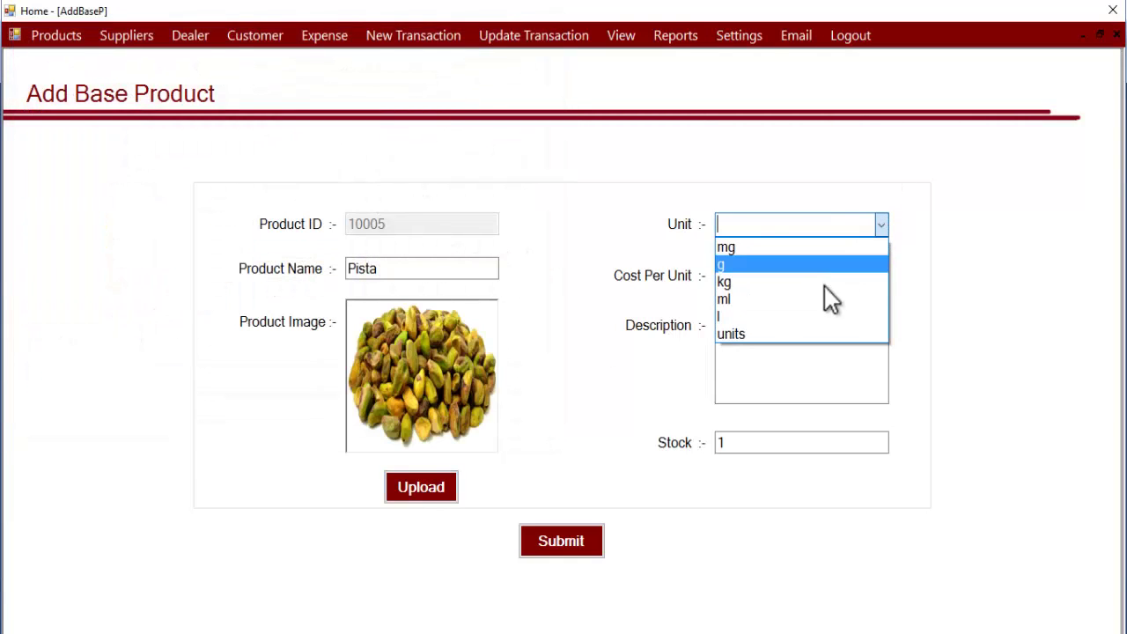
{"action": "left_click", "coordinate": [751, 284]}
{"action": "left_click", "coordinate": [737, 278]}
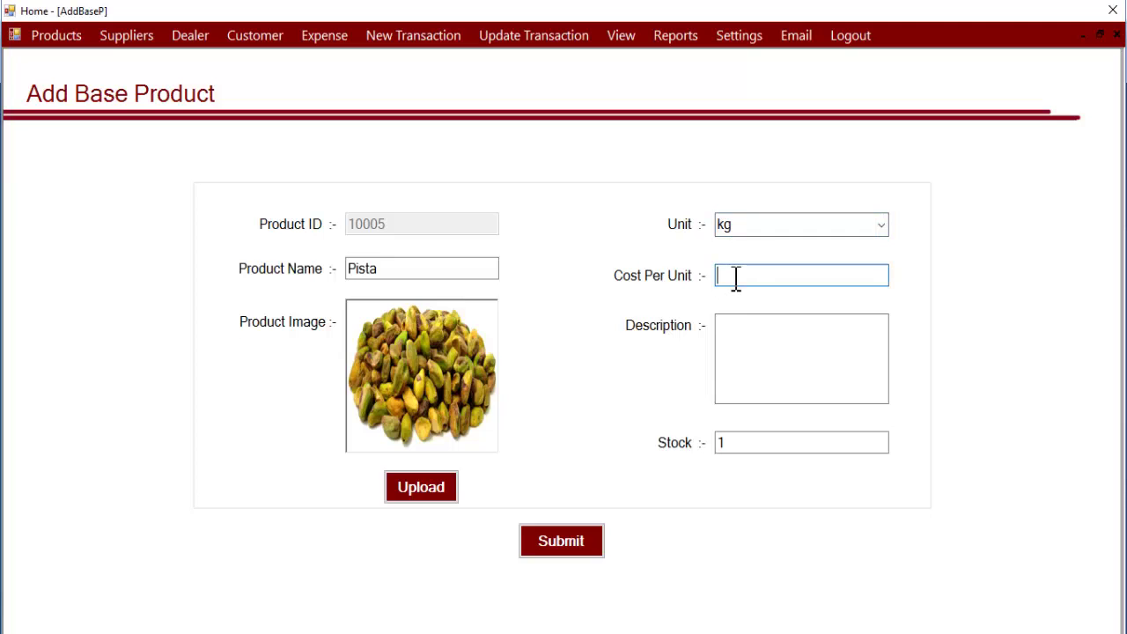
{"action": "type", "text": "200"}
{"action": "left_click", "coordinate": [564, 546]}
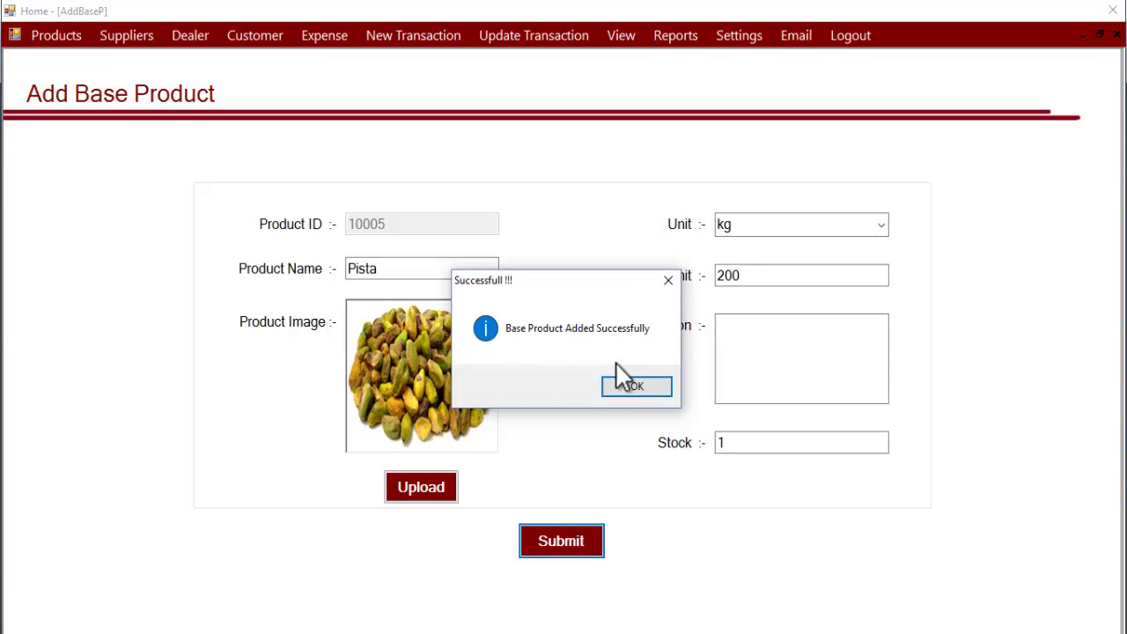
{"action": "left_click", "coordinate": [628, 388]}
- Name the sixth base product Saffron and upload I023_Saffron_Kesar_Lg.jpg as its image
{"action": "left_click", "coordinate": [366, 269]}
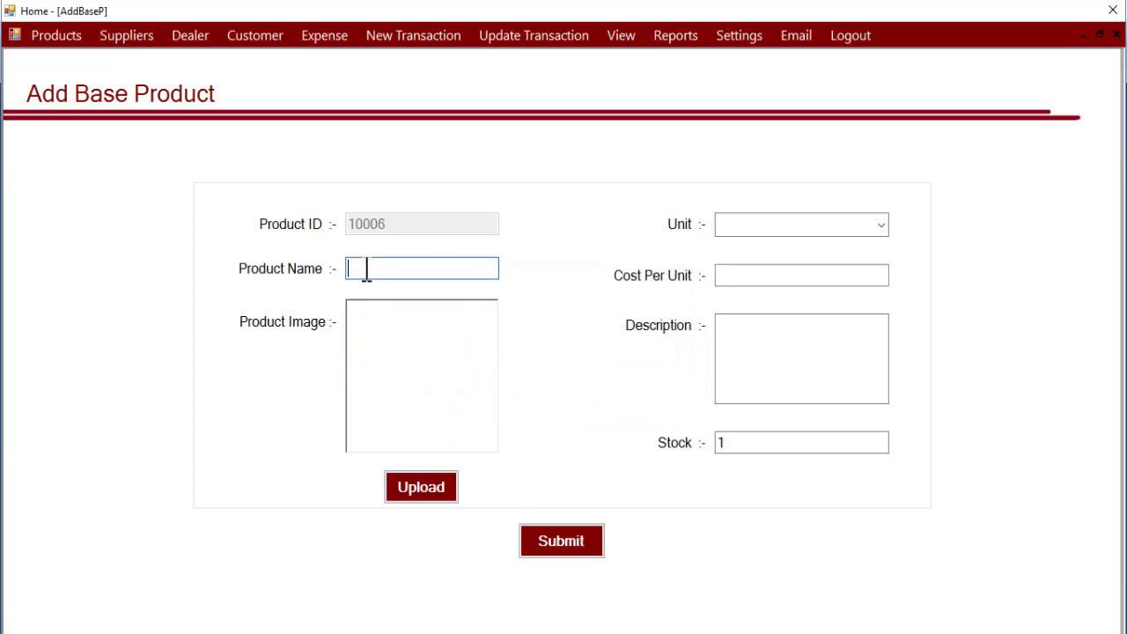
{"action": "type", "text": "Saffron"}
{"action": "left_click", "coordinate": [403, 474]}
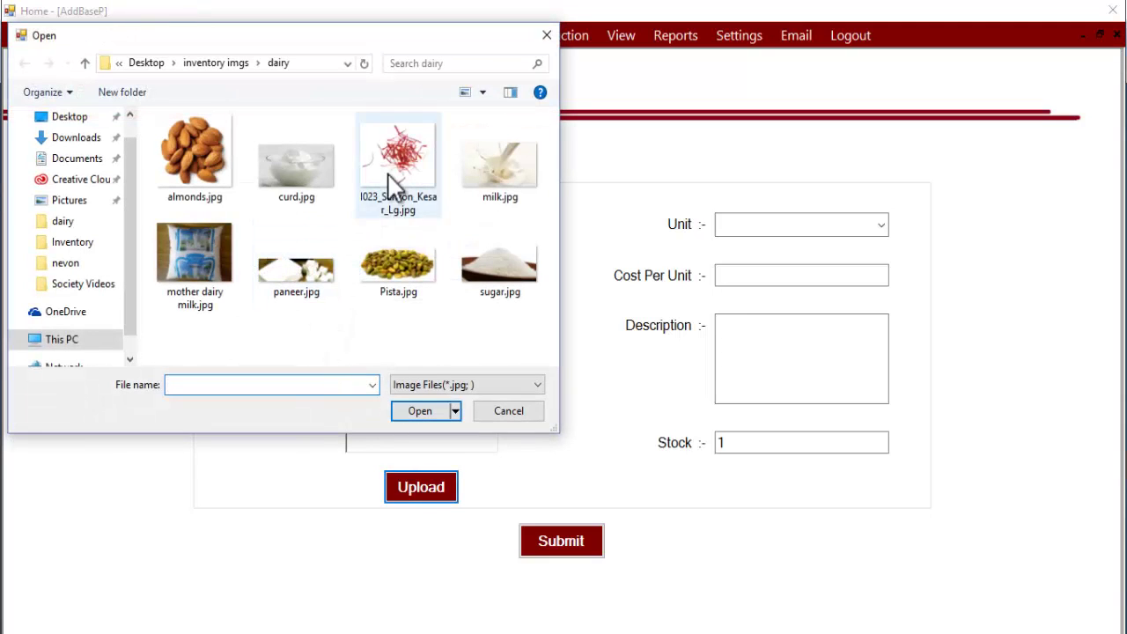
{"action": "left_click", "coordinate": [390, 179]}
{"action": "left_click", "coordinate": [421, 412]}
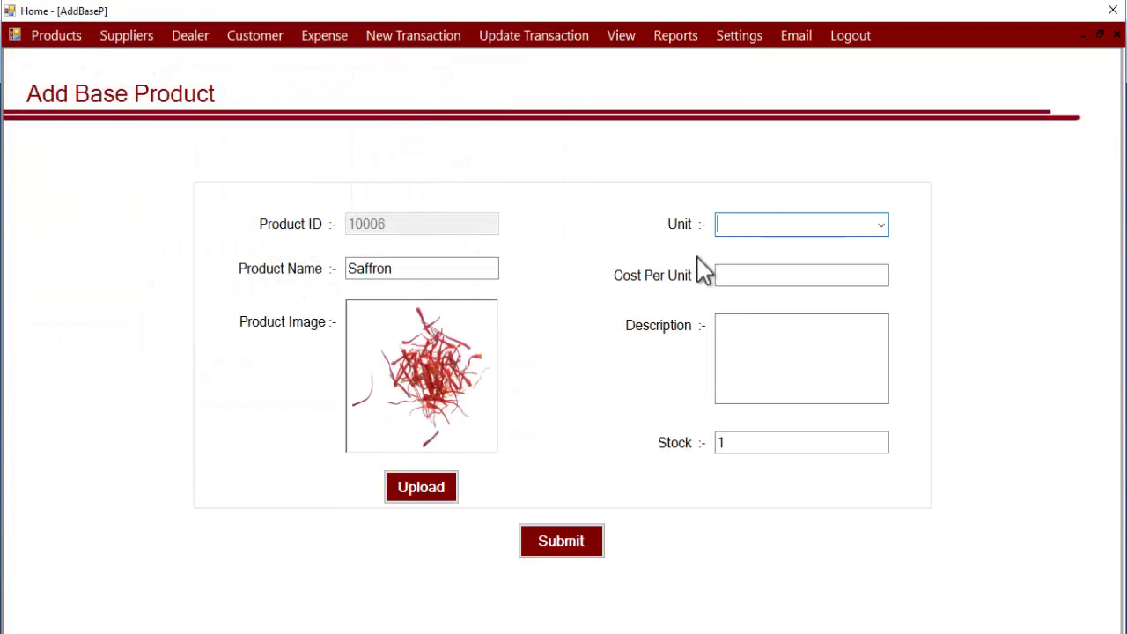
- Submit the Saffron base product with unit kg and a cost per unit of 500
{"action": "left_click", "coordinate": [880, 226]}
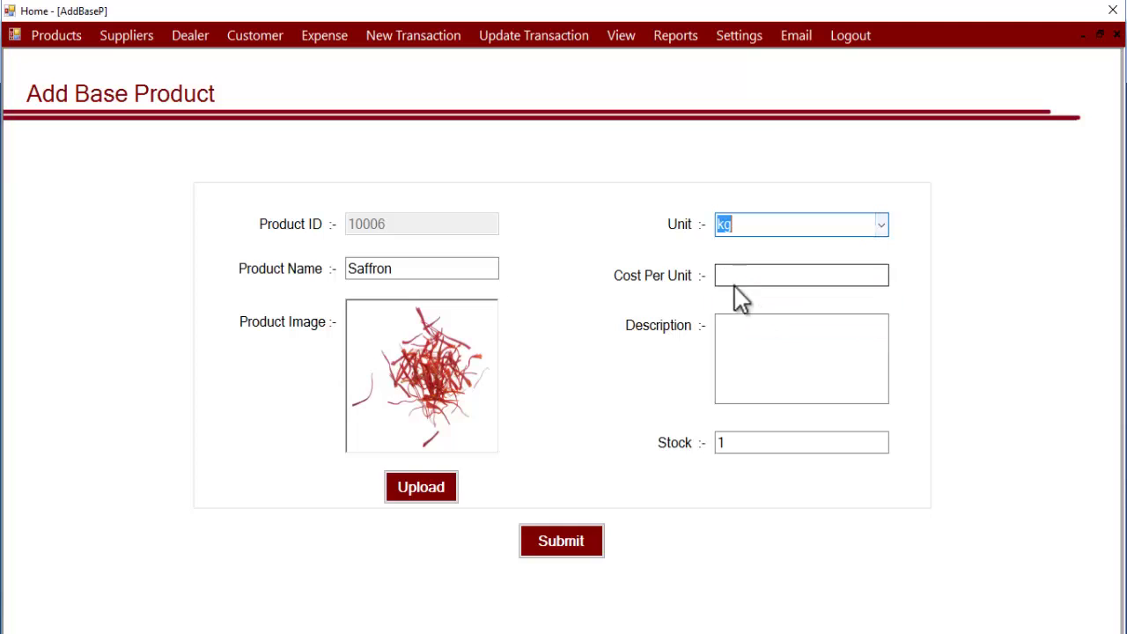
{"action": "left_click", "coordinate": [733, 279]}
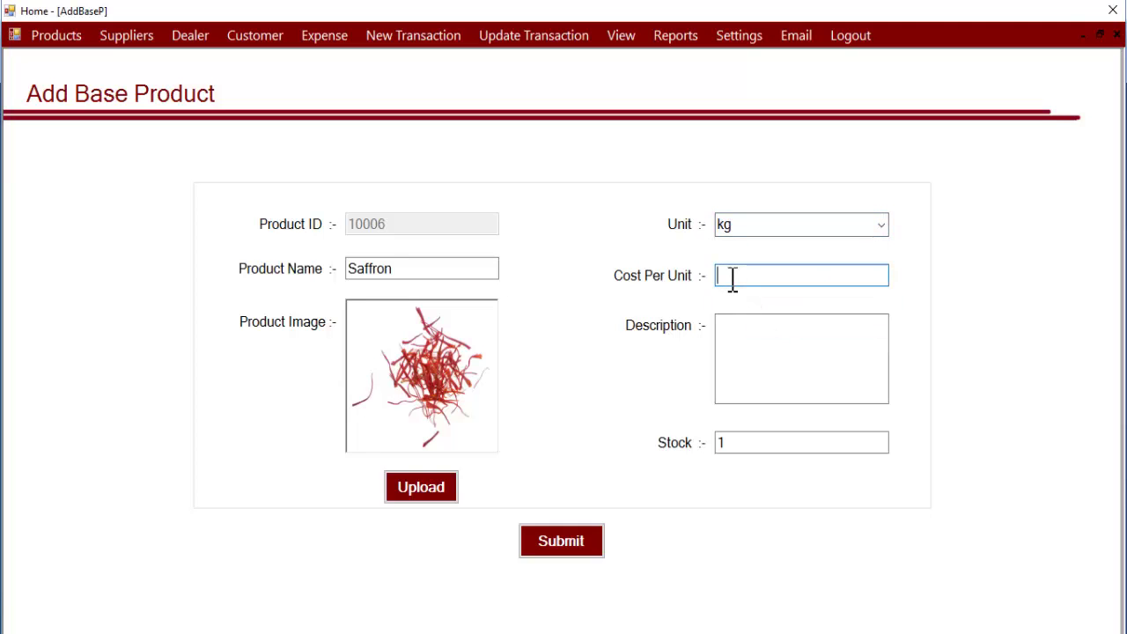
{"action": "type", "text": "500"}
{"action": "left_click", "coordinate": [592, 549]}
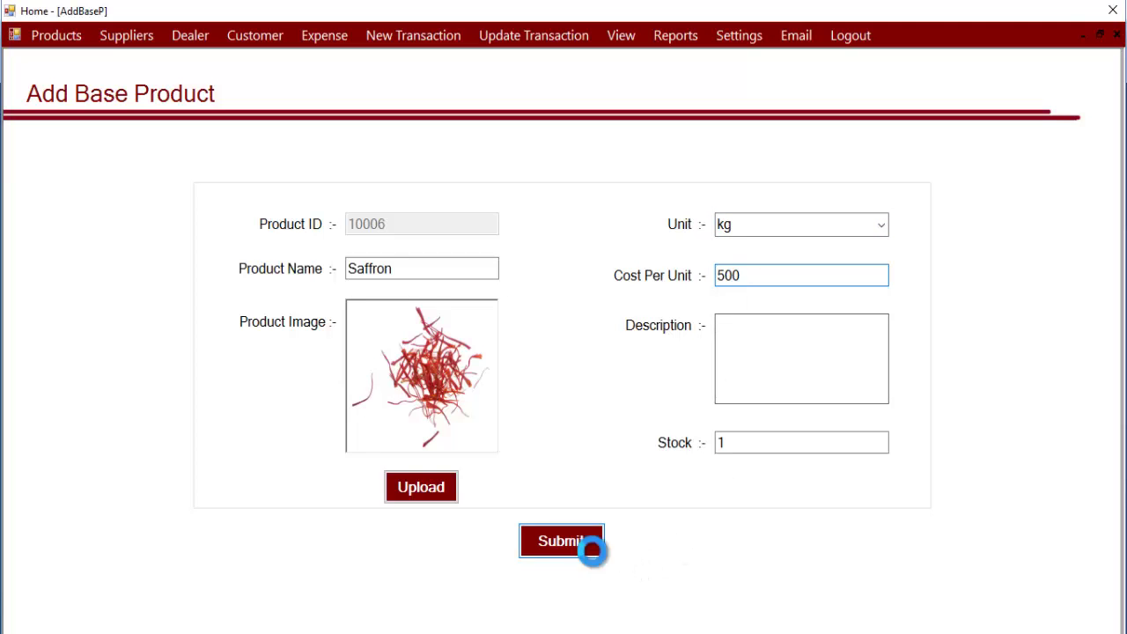
{"action": "left_click", "coordinate": [644, 388]}
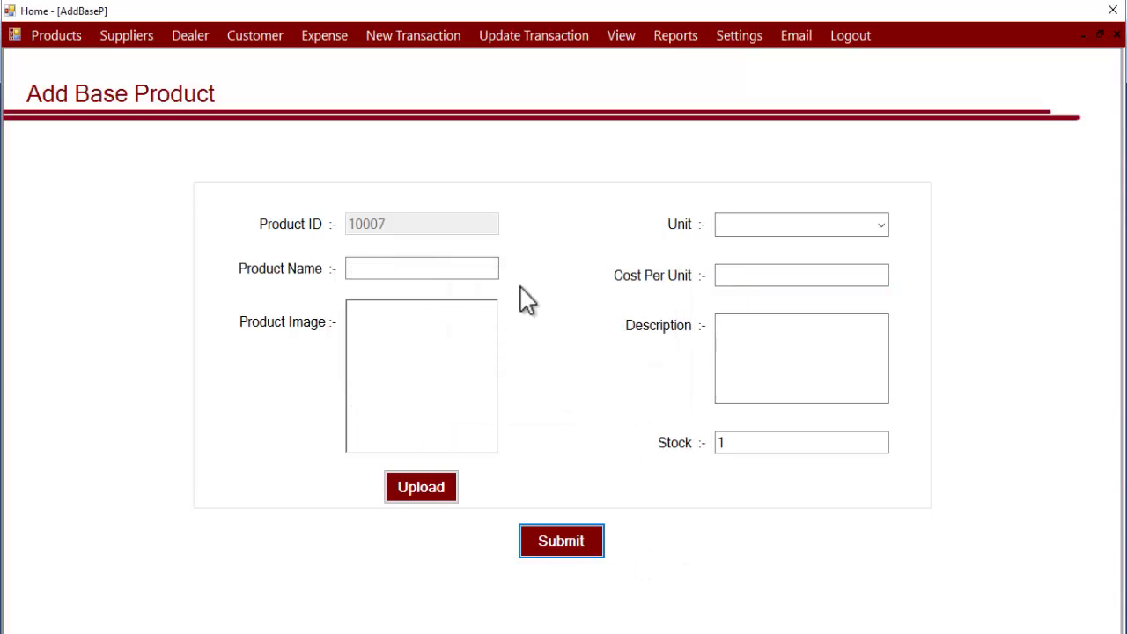
- Name the seventh base product Sugar and upload sugar.jpg as its image
{"action": "left_click", "coordinate": [370, 270]}
{"action": "type", "text": "Sugar"}
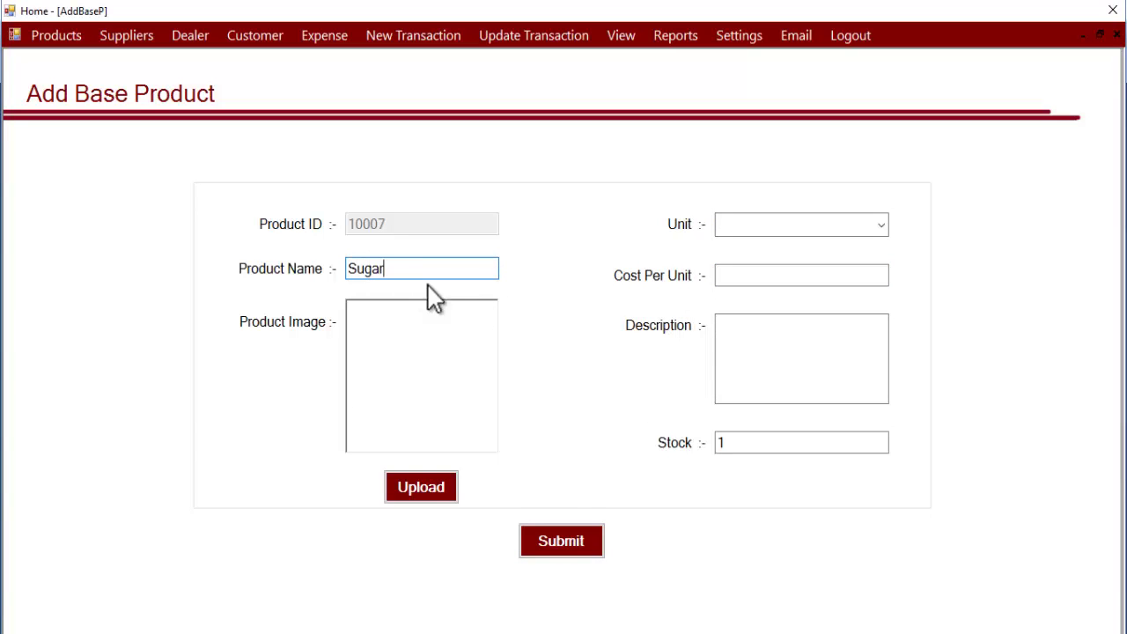
{"action": "left_click", "coordinate": [421, 488]}
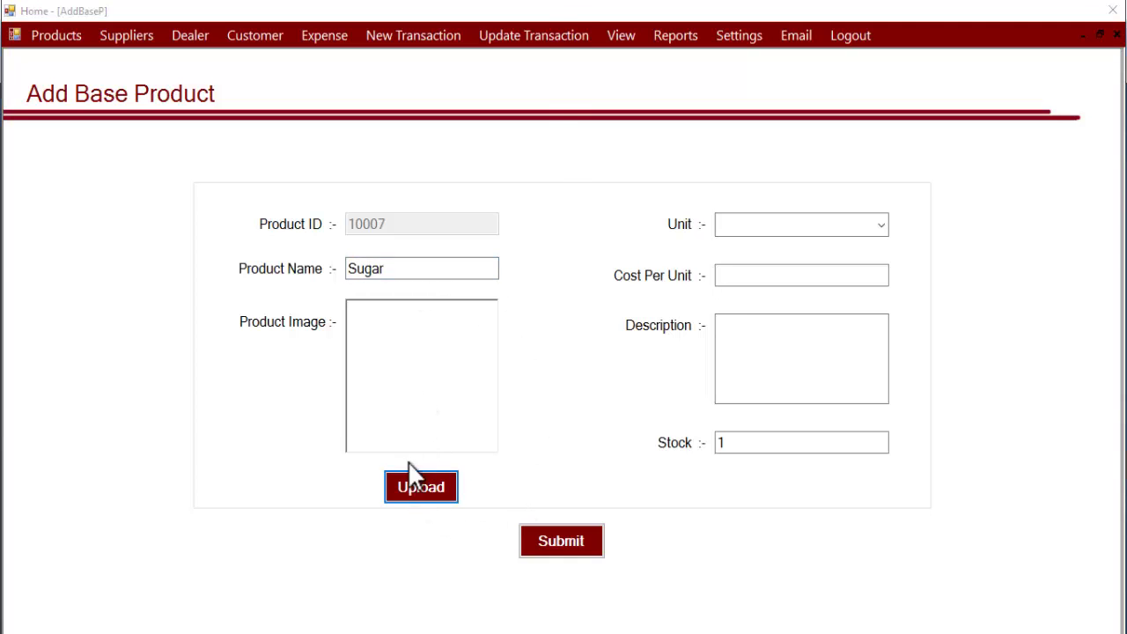
{"action": "left_click", "coordinate": [481, 267]}
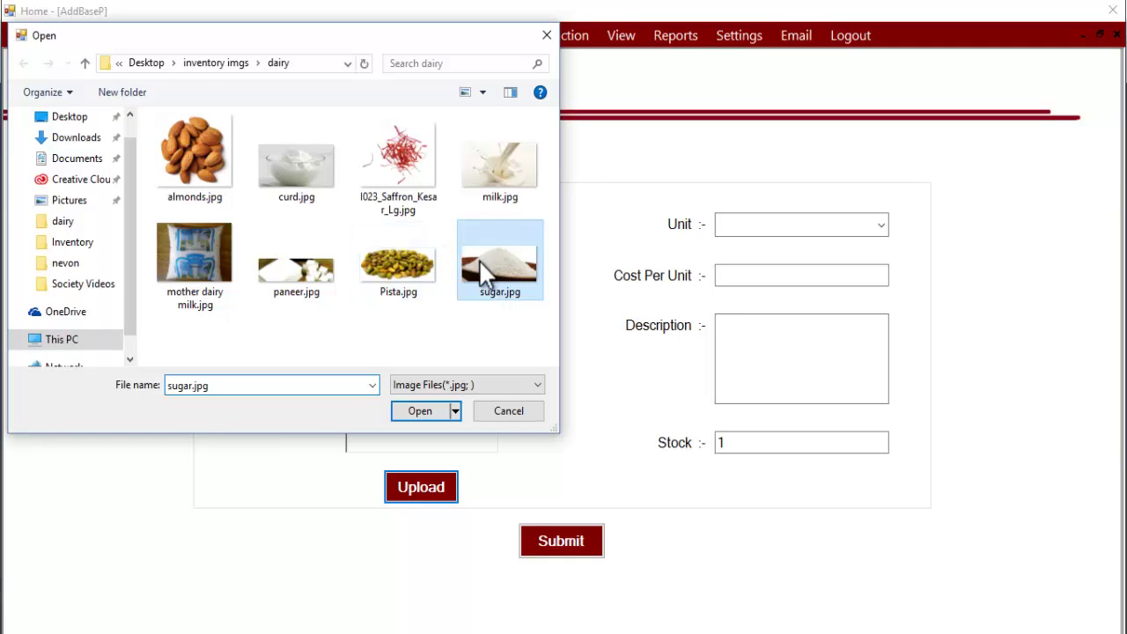
{"action": "left_click", "coordinate": [421, 412]}
- Set Sugar's unit to kg and its cost per unit to 50
{"action": "left_click", "coordinate": [881, 226]}
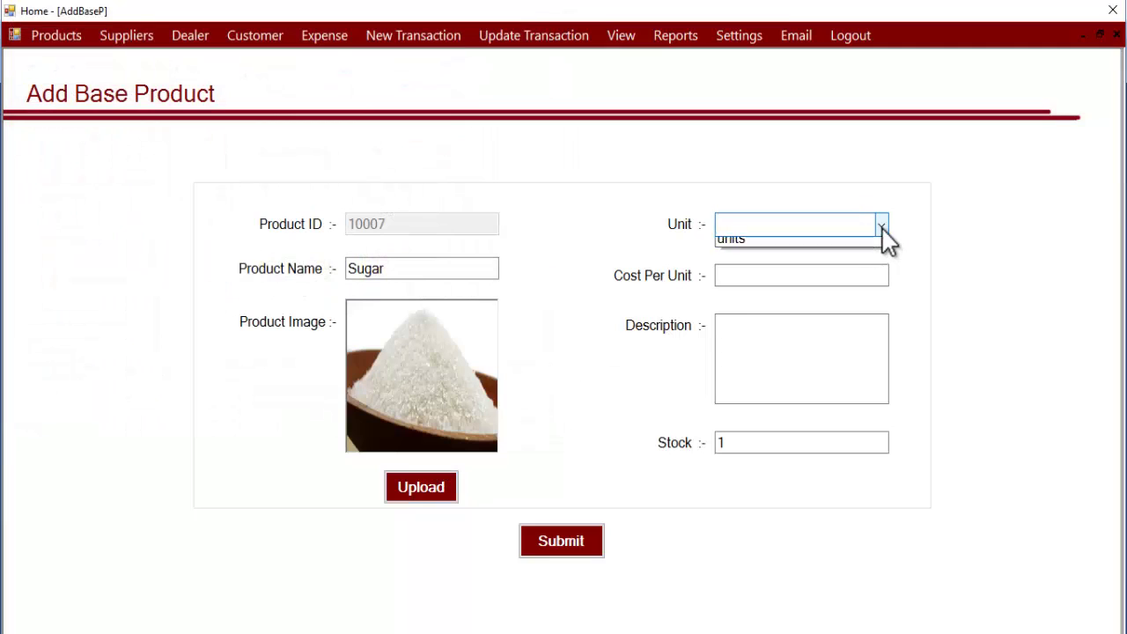
{"action": "left_click", "coordinate": [761, 280]}
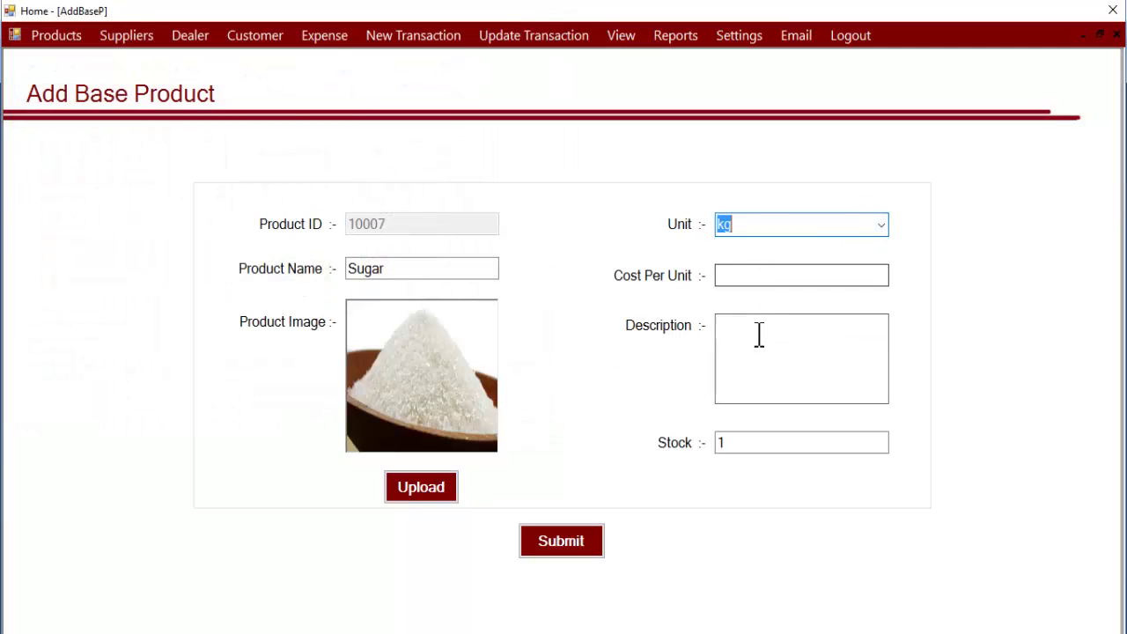
{"action": "left_click", "coordinate": [745, 277]}
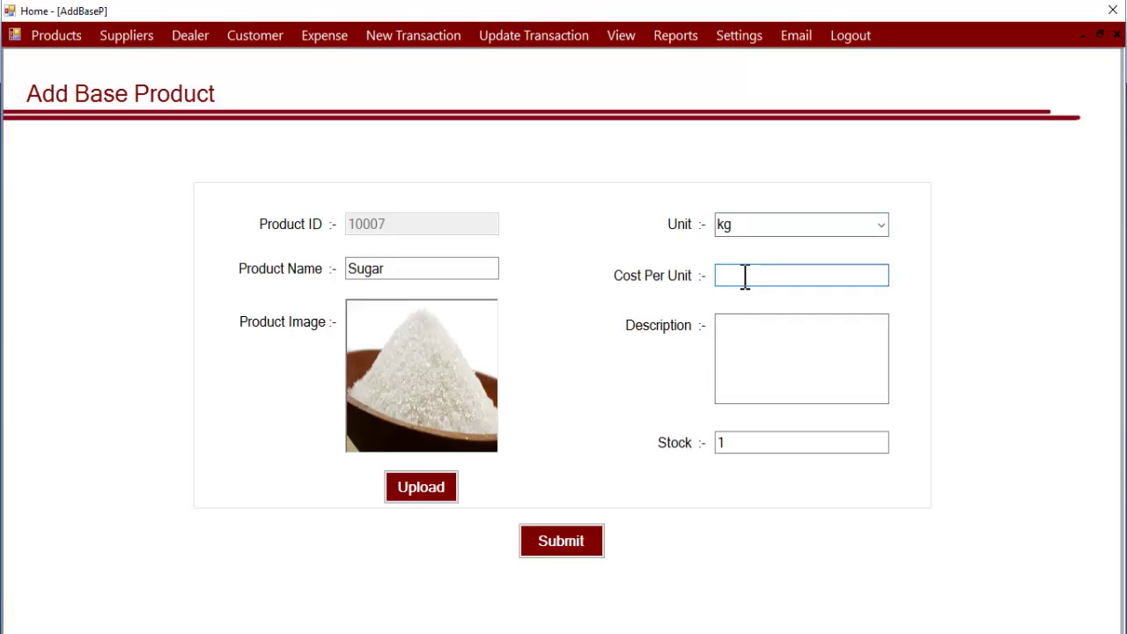
{"action": "type", "text": "50"}
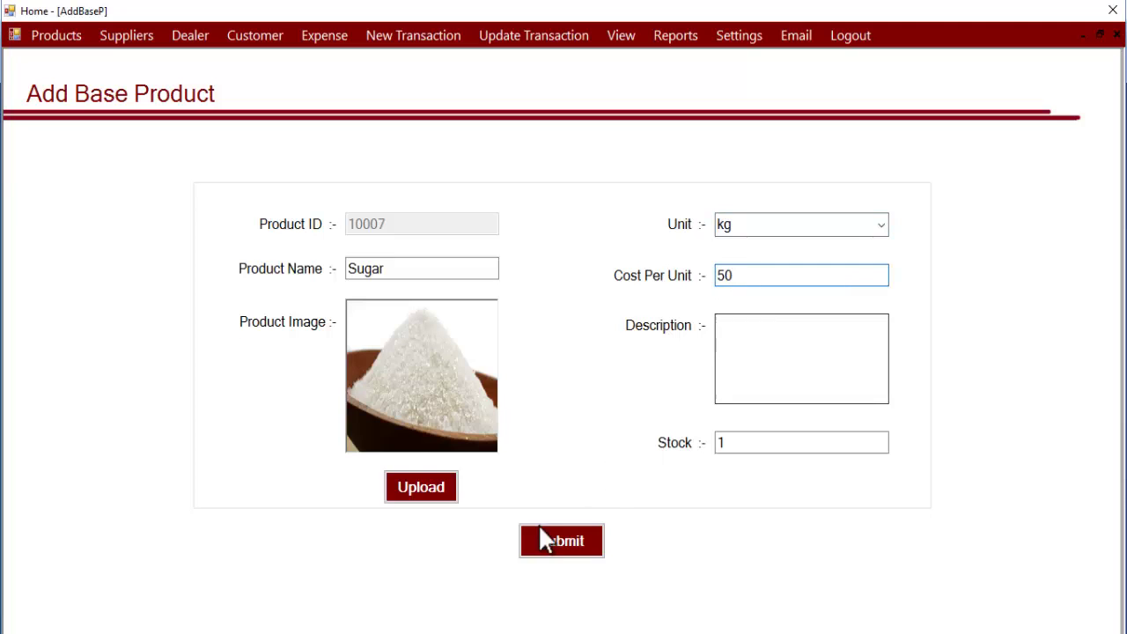
{"action": "left_click", "coordinate": [554, 541]}
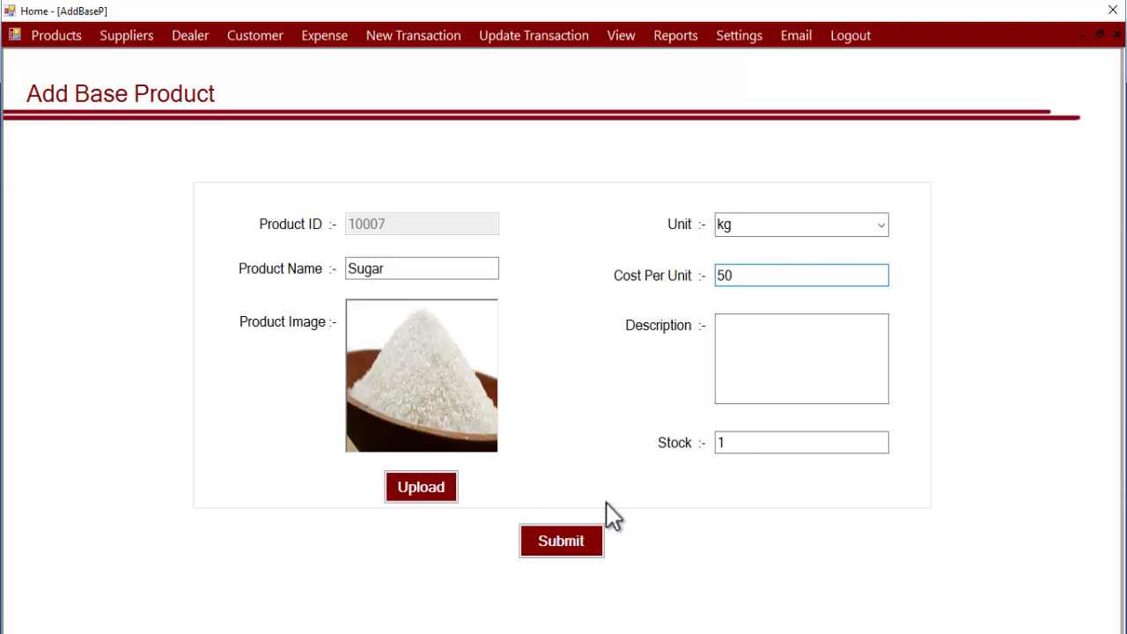
- Set Sugar's stock to 2 and submit the base product
{"action": "left_click", "coordinate": [726, 444]}
{"action": "key", "text": "BackSpace"}
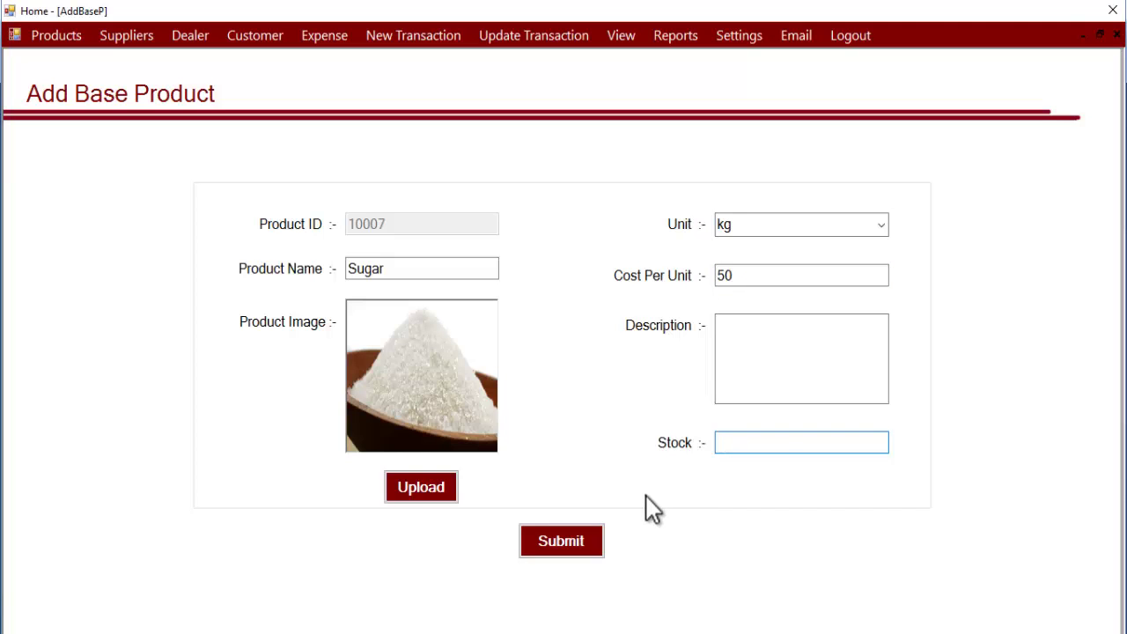
{"action": "type", "text": "2"}
{"action": "left_click", "coordinate": [555, 548]}
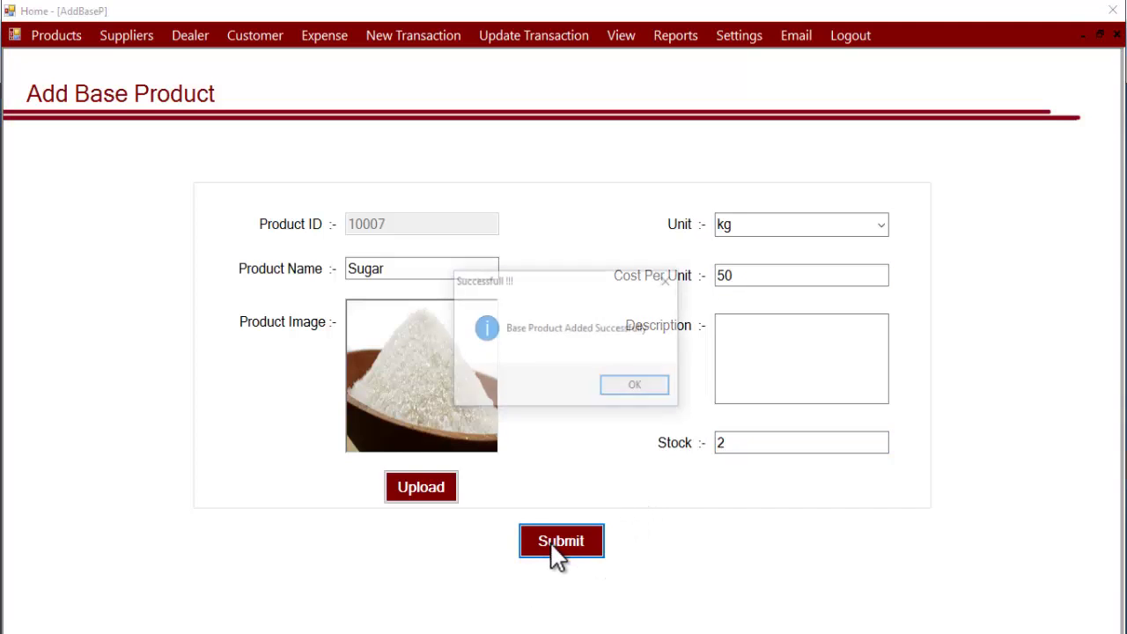
{"action": "left_click", "coordinate": [632, 388]}
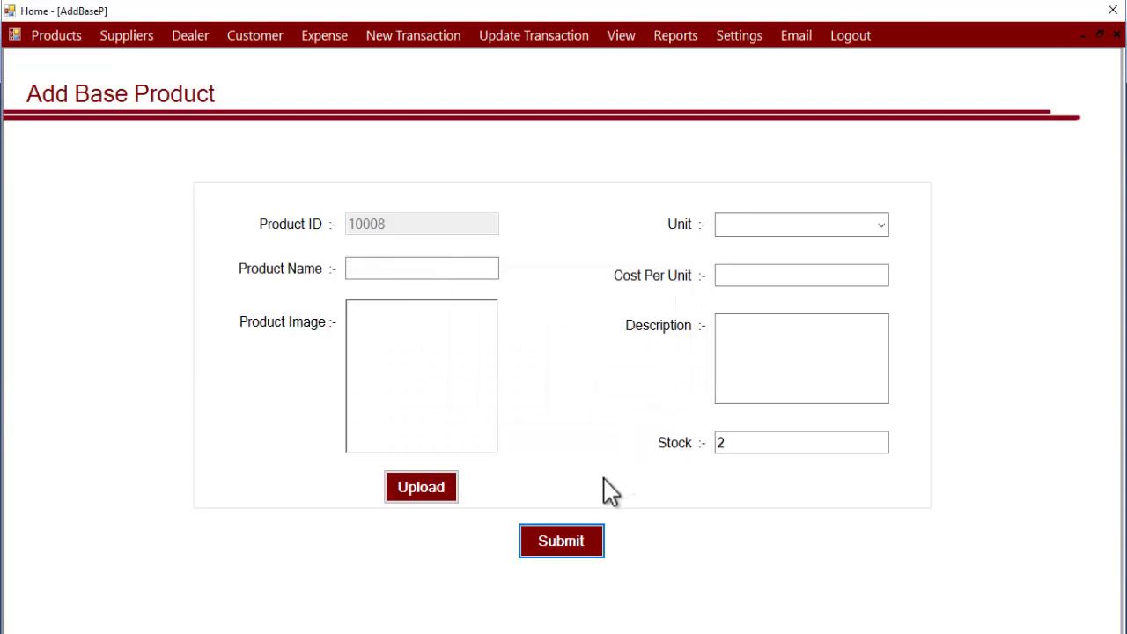